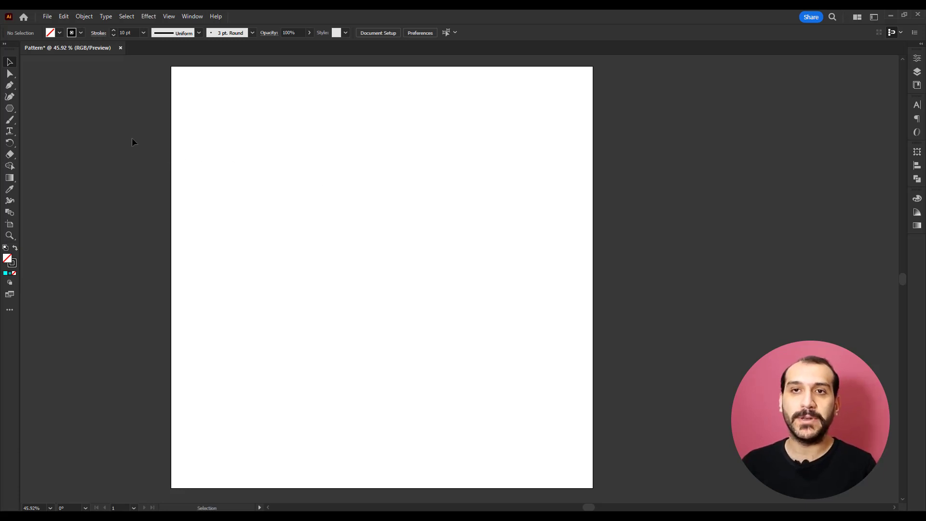
# Select the Polygon Tool from the toolbar's shape tool group.
pyautogui.click(9, 109)
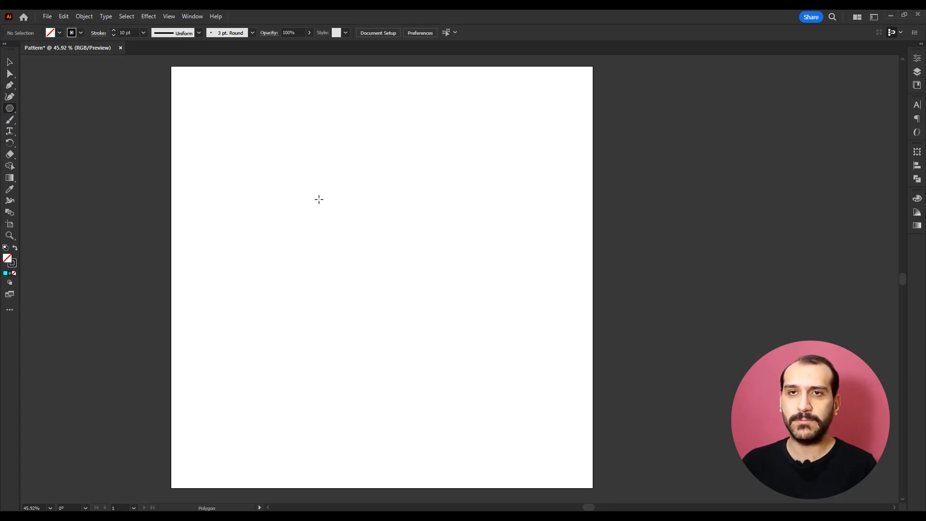
# Draw an upright six-sided hexagon and centre it horizontally and vertically on the artboard.
pyautogui.moveTo(294, 173); pyautogui.dragTo(331, 209)
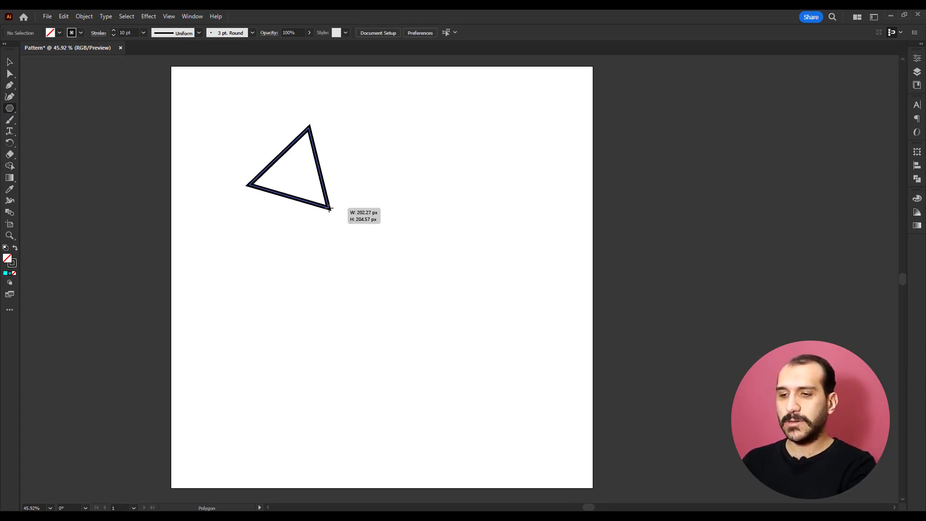
pyautogui.press('Up')
pyautogui.press('Up')
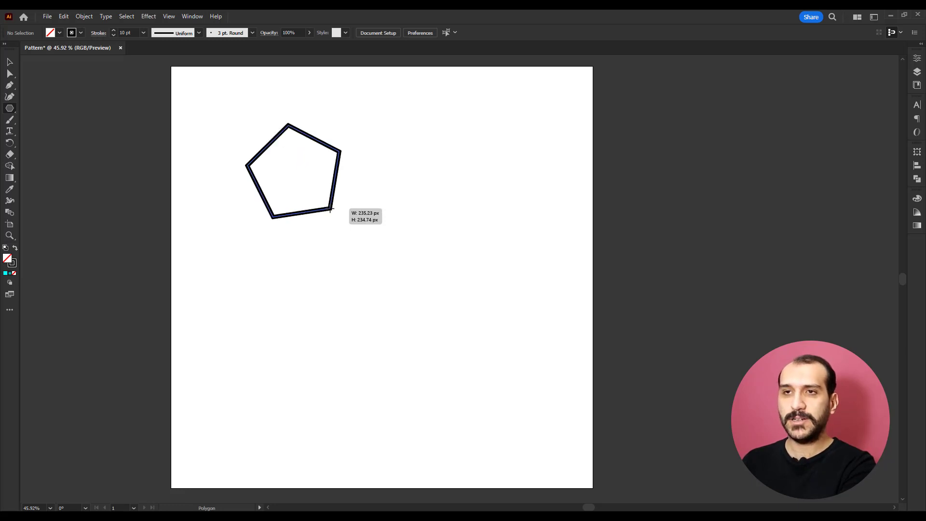
pyautogui.press('Up')
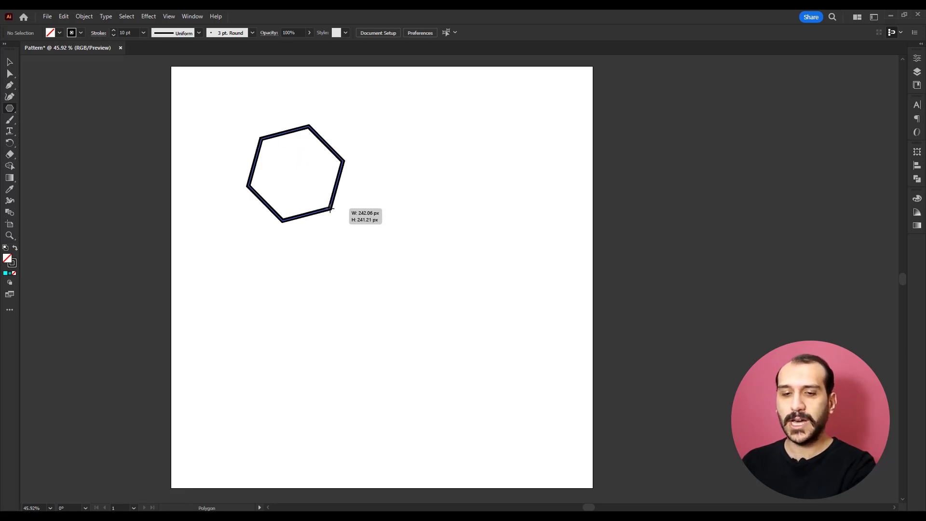
pyautogui.moveTo(330, 210); pyautogui.dragTo(328, 213)
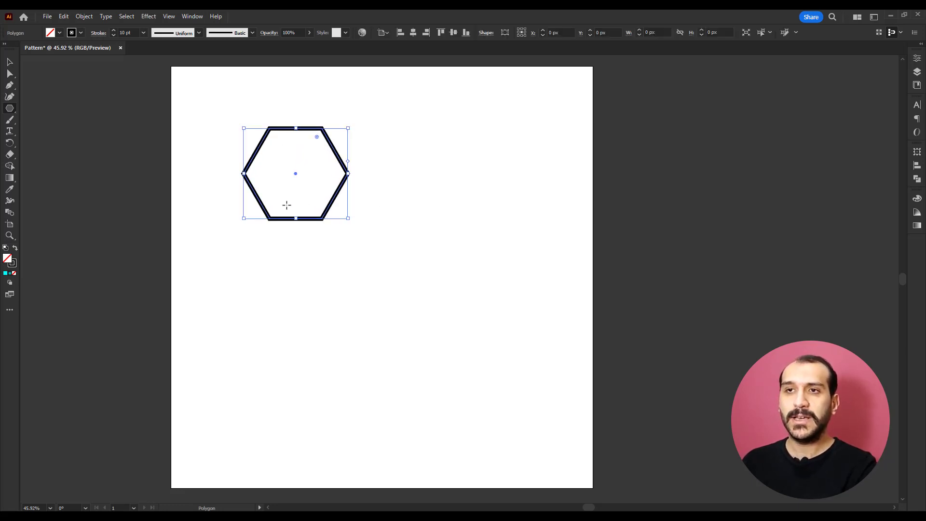
pyautogui.press('v')
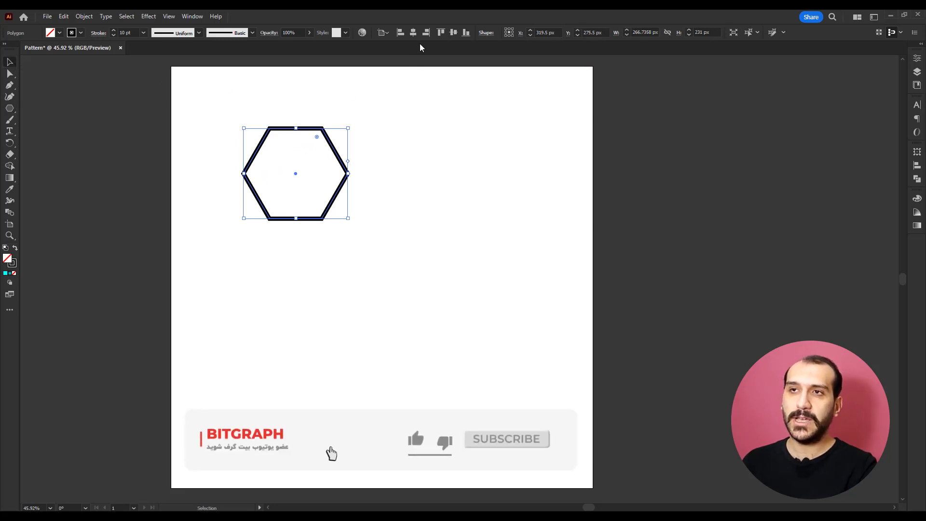
pyautogui.click(413, 32)
pyautogui.click(453, 32)
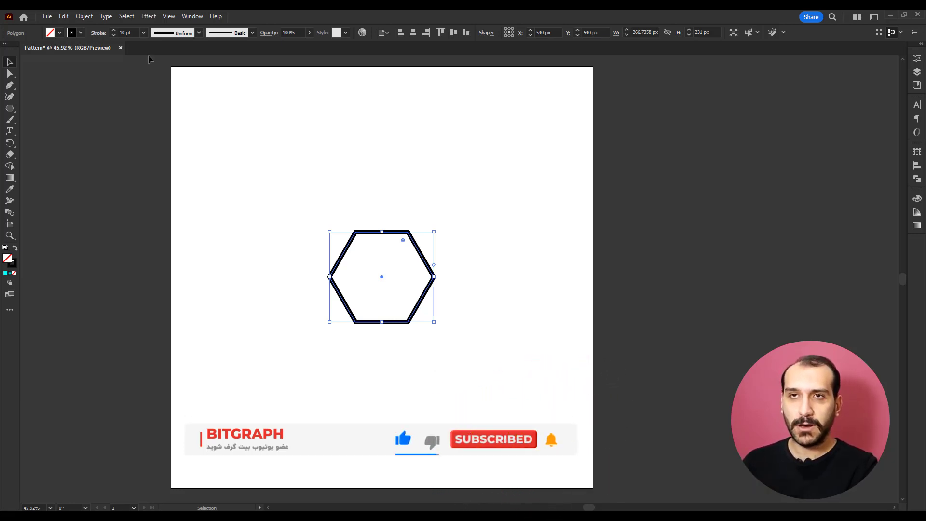
# Turn the hexagon into a new pattern with Object > Pattern > Make, dismissing the notice.
pyautogui.click(82, 19)
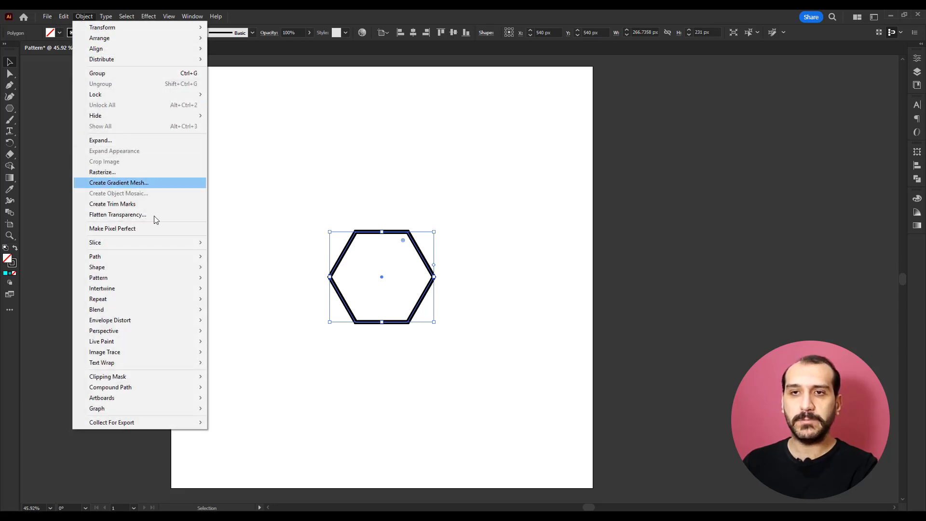
pyautogui.moveTo(98, 277)
pyautogui.click(209, 282)
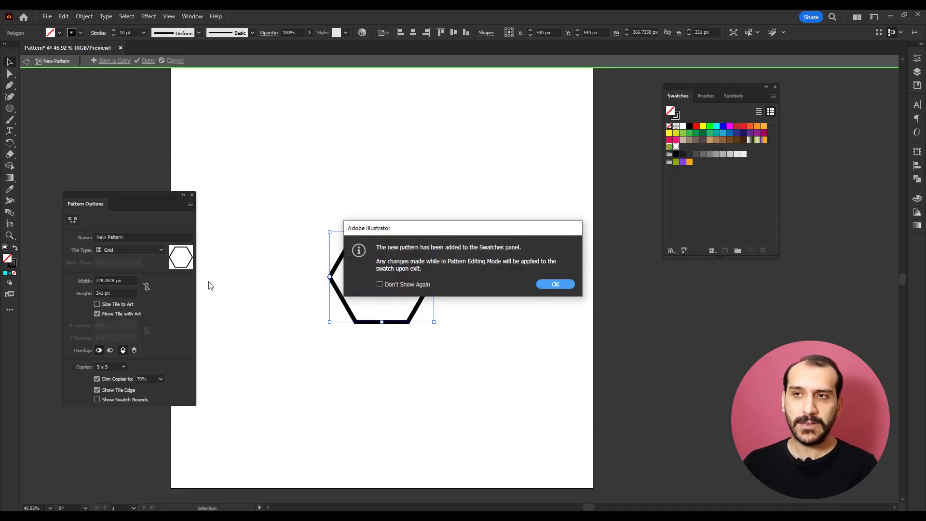
pyautogui.click(545, 285)
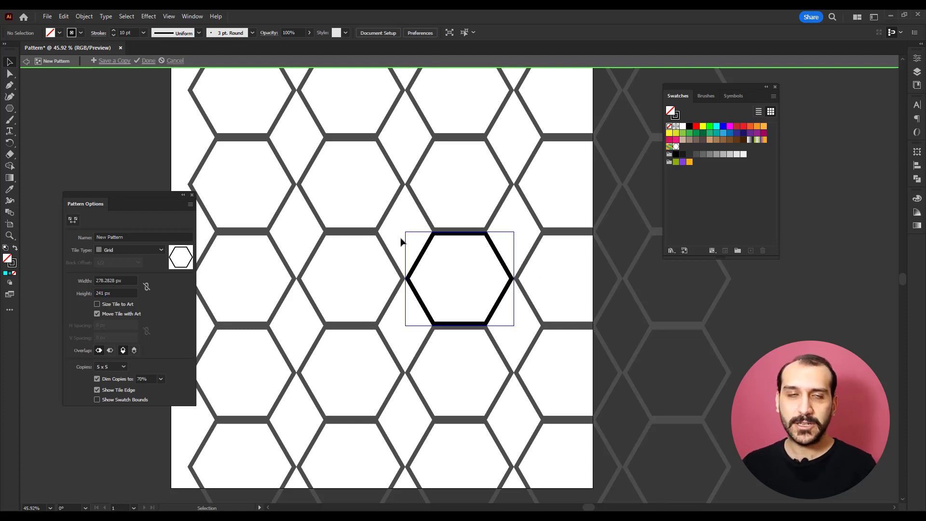
pyautogui.scroll(1, 401, 241)
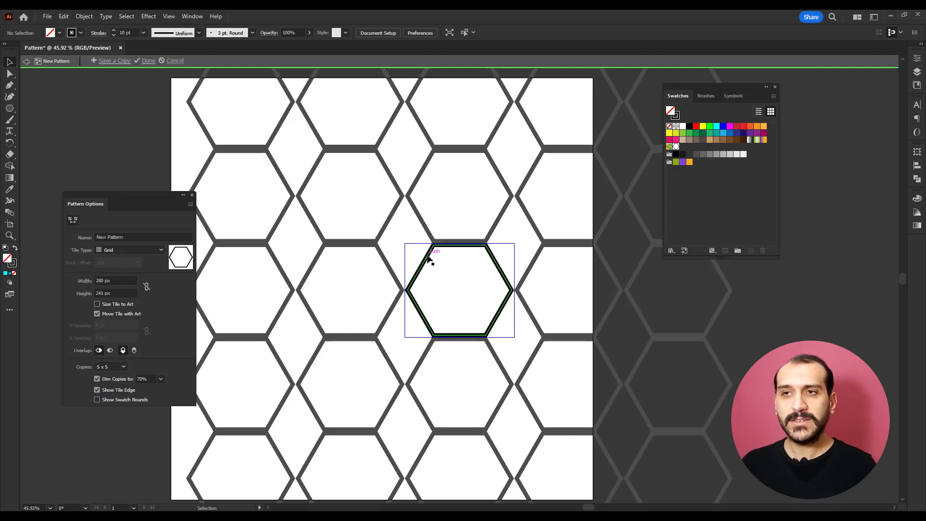
# Try Brick by Row and Brick by Column tile types, settling on Hex by Column.
pyautogui.click(158, 250)
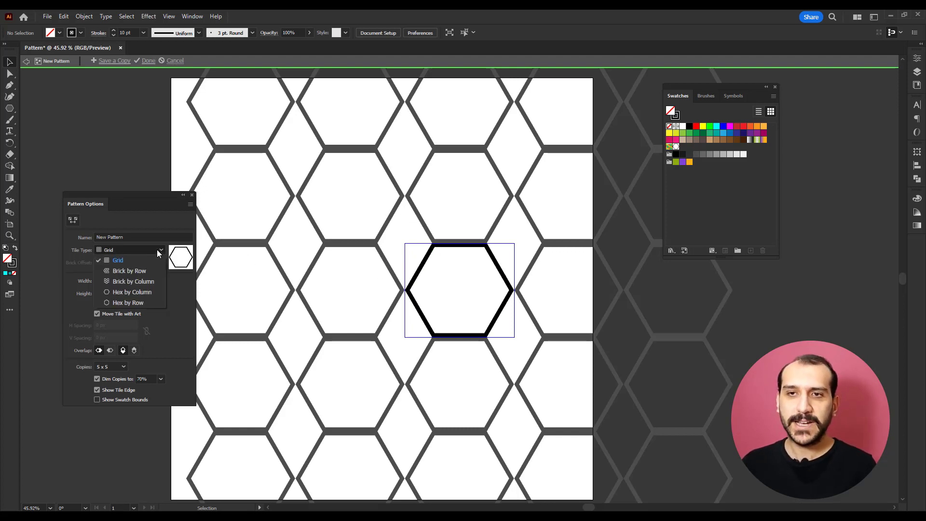
pyautogui.click(144, 272)
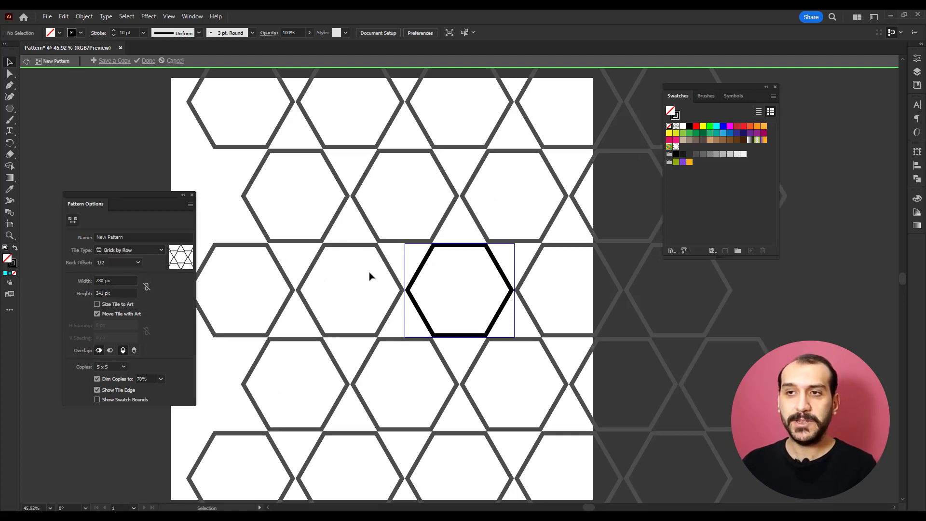
pyautogui.click(149, 249)
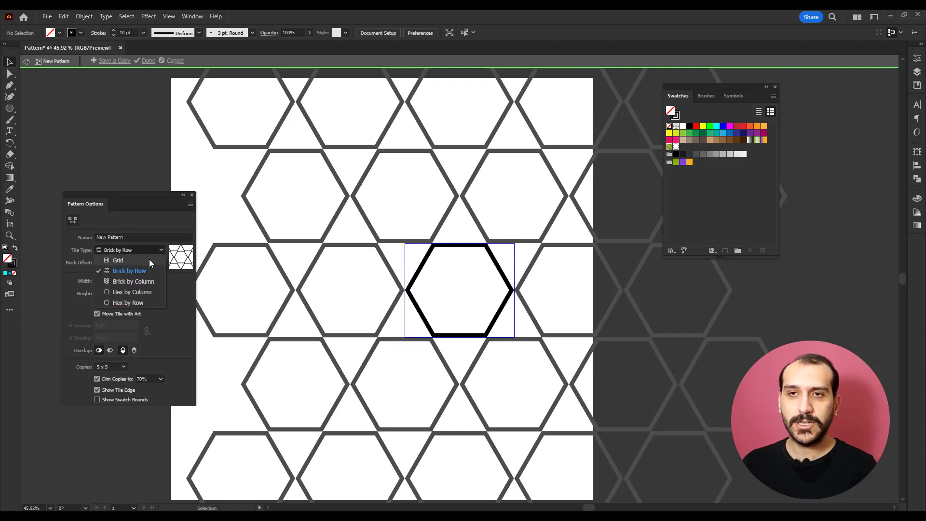
pyautogui.click(150, 281)
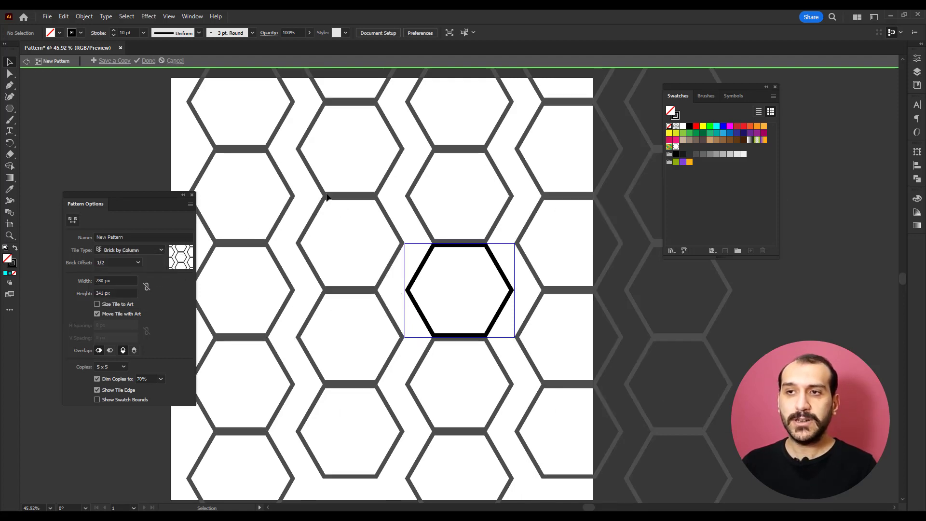
pyautogui.click(146, 250)
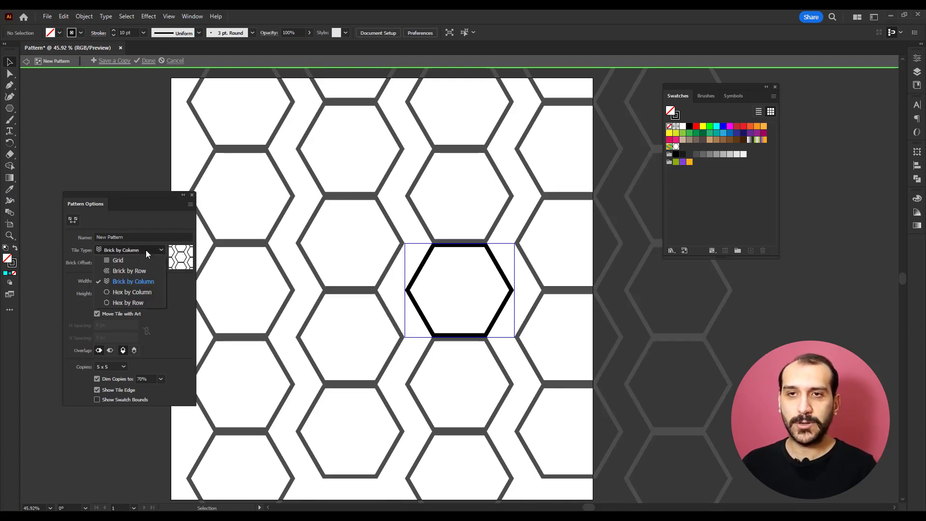
pyautogui.click(158, 291)
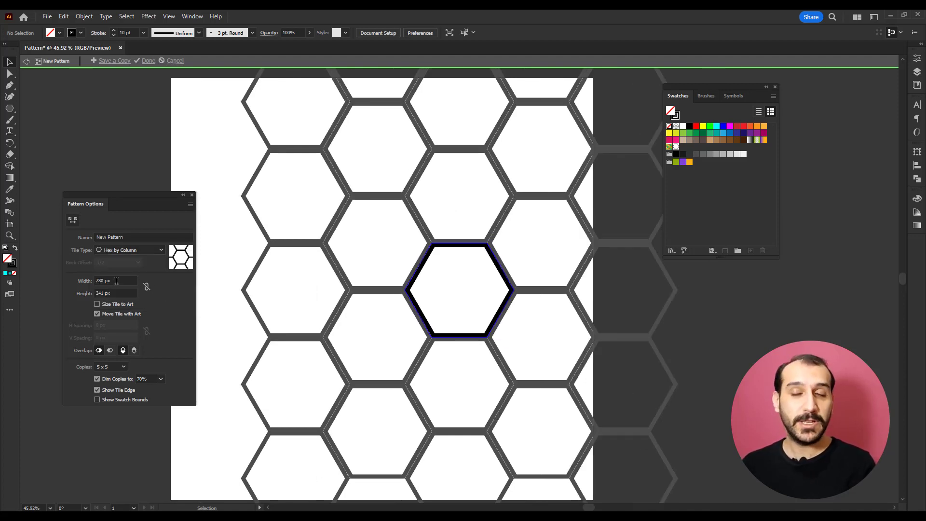
# Set the pattern tile to 270 × 240 px with 9 × 9 preview copies, then close Pattern Options.
pyautogui.moveTo(116, 281); pyautogui.dragTo(71, 280)
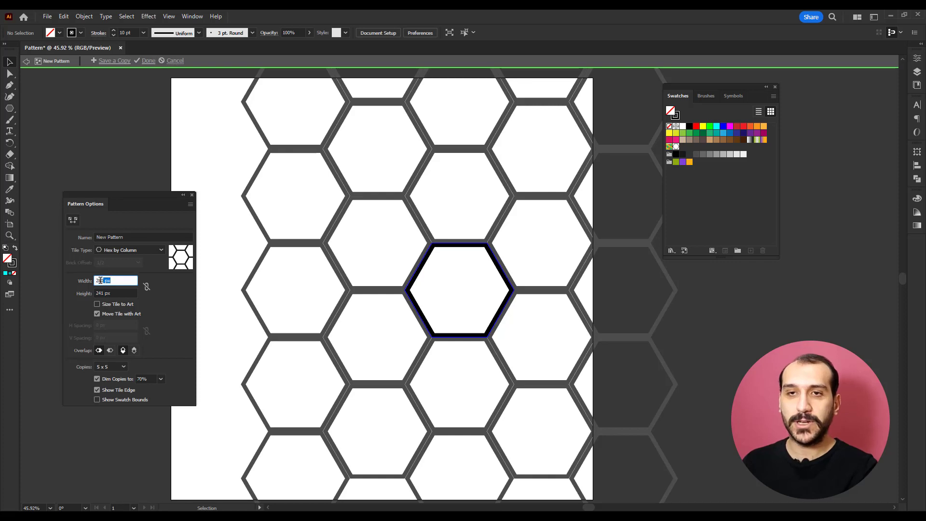
pyautogui.hotkey('shift', 'Up')
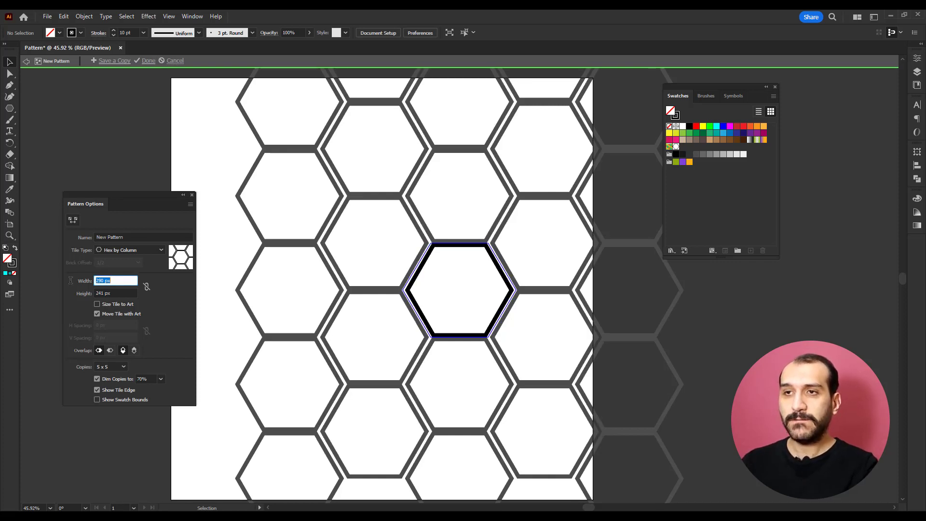
pyautogui.hotkey('shift', 'Down')
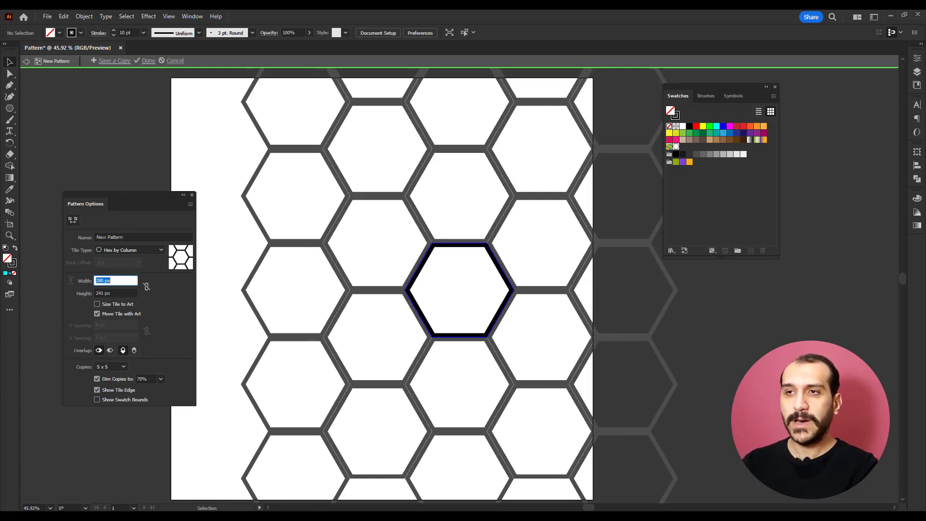
pyautogui.hotkey('shift', 'Down')
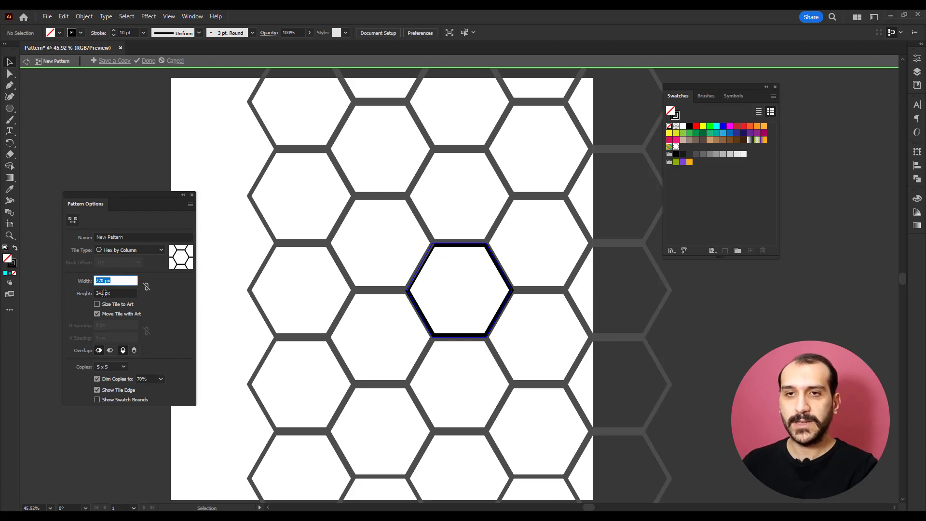
pyautogui.moveTo(116, 293); pyautogui.dragTo(80, 289)
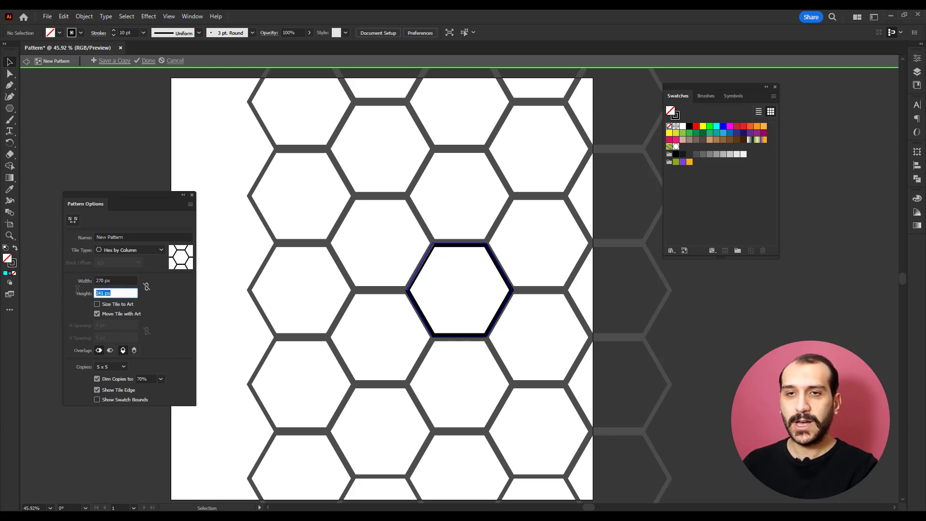
pyautogui.write('240')
pyautogui.press('Tab')
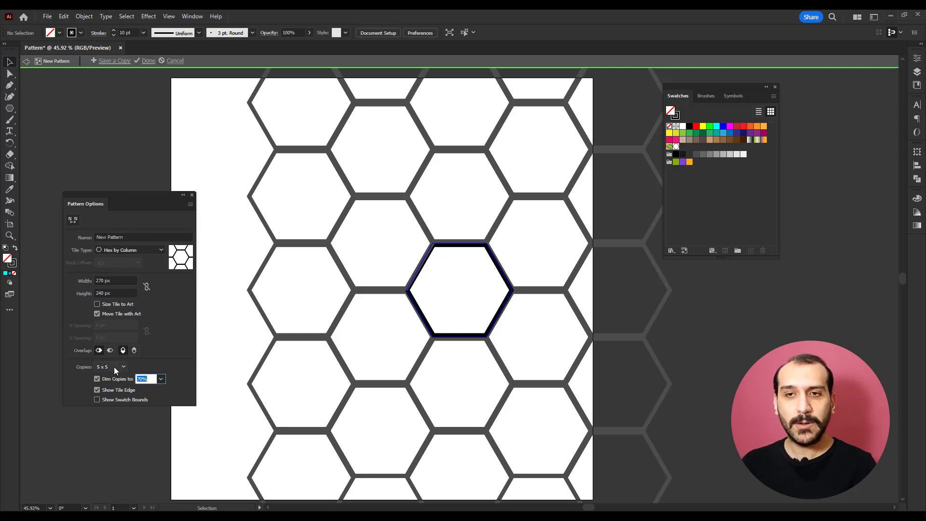
pyautogui.click(114, 367)
pyautogui.click(110, 420)
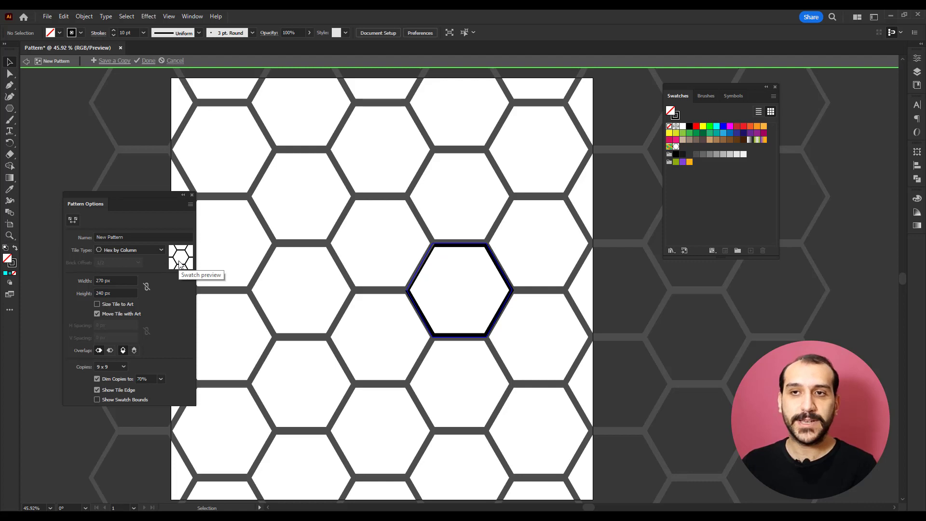
pyautogui.click(193, 194)
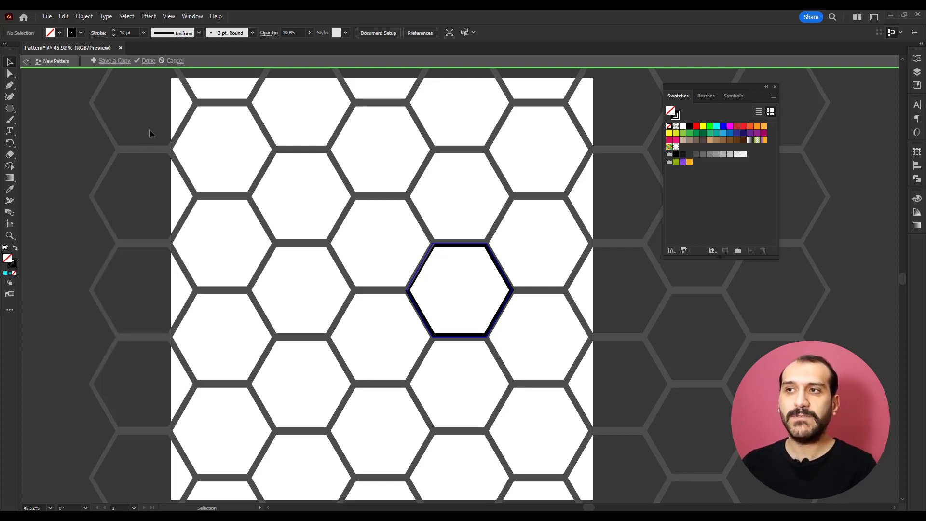
# Exit pattern editing, delete the original hexagon, and draw a large square from the artboard's corner.
pyautogui.click(146, 61)
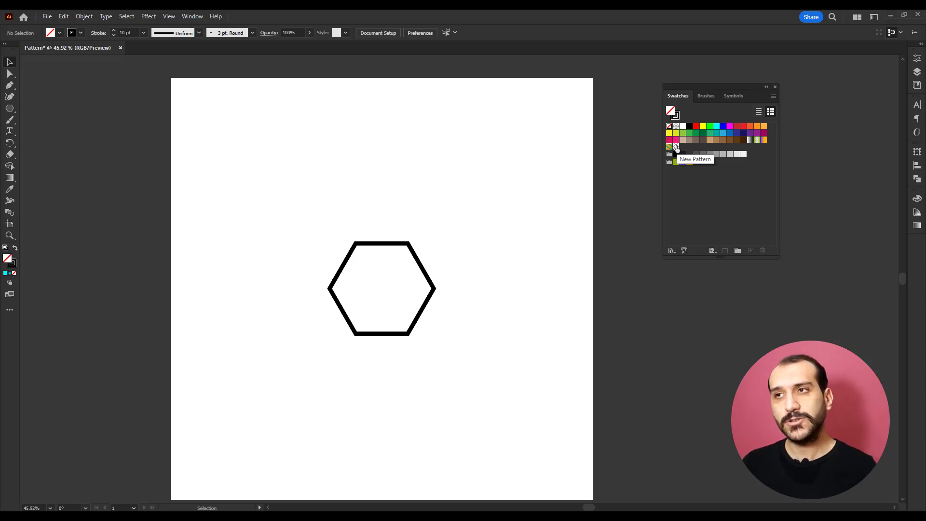
pyautogui.moveTo(487, 207); pyautogui.dragTo(283, 356)
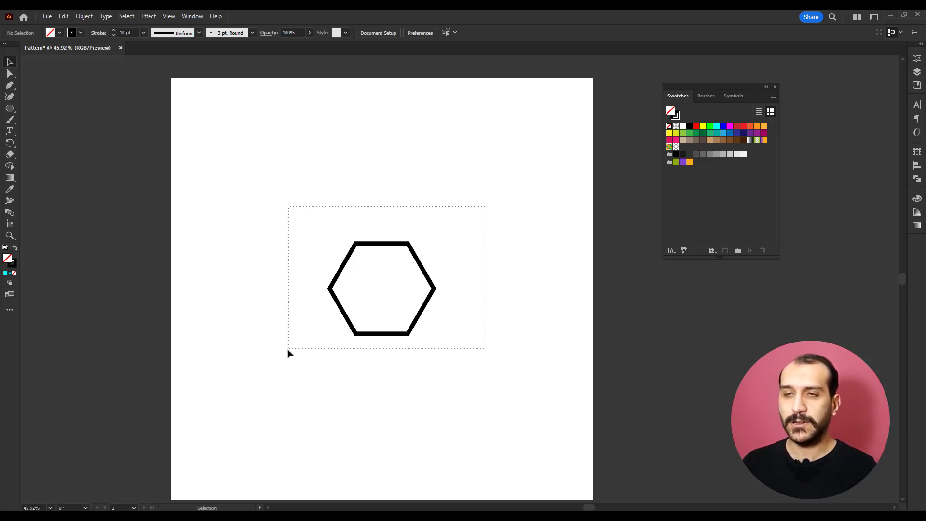
pyautogui.click(282, 356)
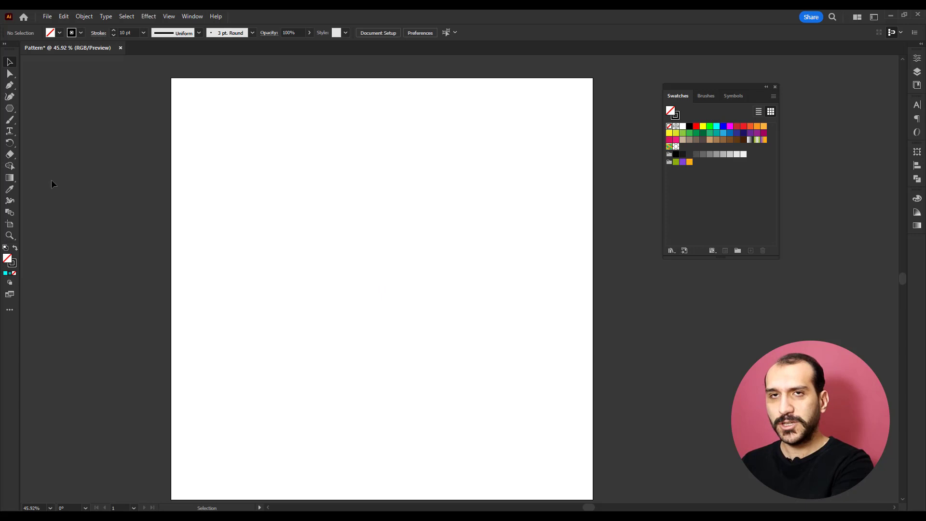
pyautogui.click(13, 111)
pyautogui.click(42, 108)
pyautogui.scroll(-1, 149, 113)
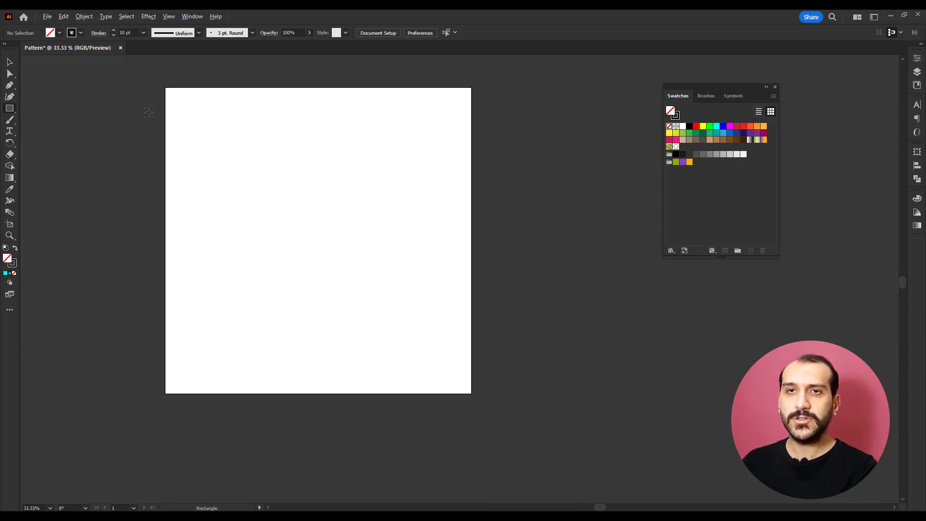
pyautogui.moveTo(165, 87); pyautogui.dragTo(475, 389)
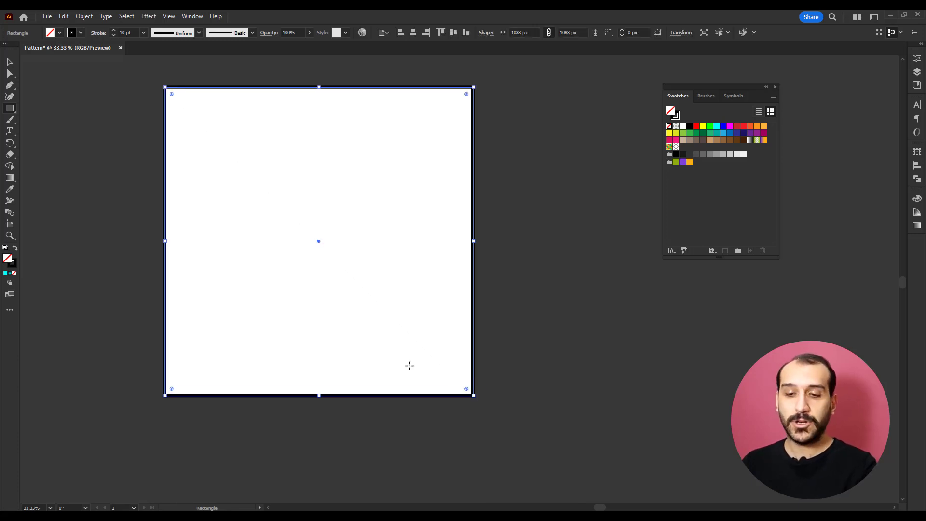
# Swap fill and stroke so the square has no stroke, and fill it with the hexagon pattern swatch.
pyautogui.hotkey('shift', 'x')
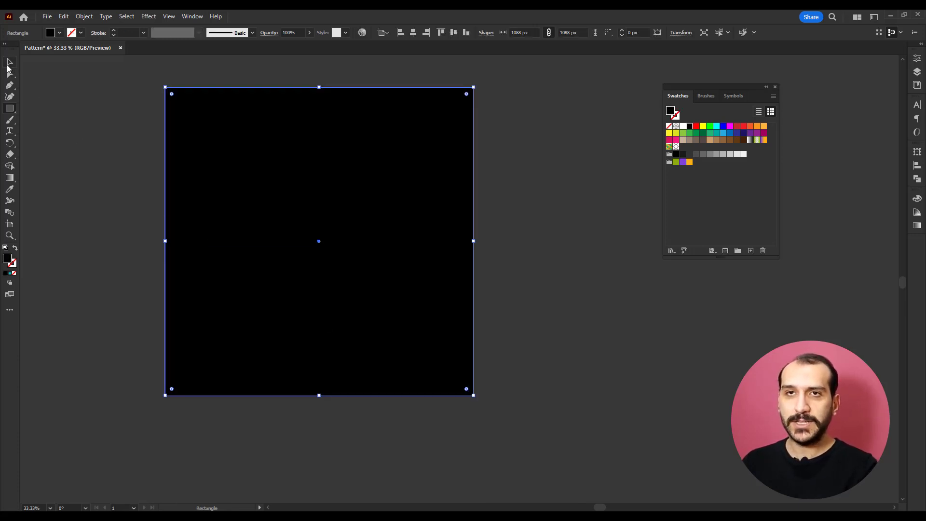
pyautogui.click(9, 63)
pyautogui.moveTo(140, 82); pyautogui.dragTo(372, 283)
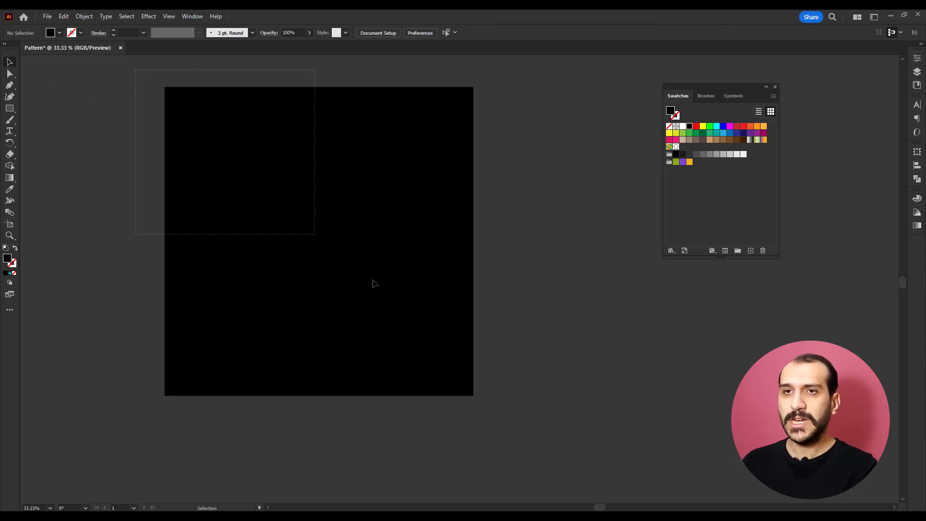
pyautogui.click(677, 146)
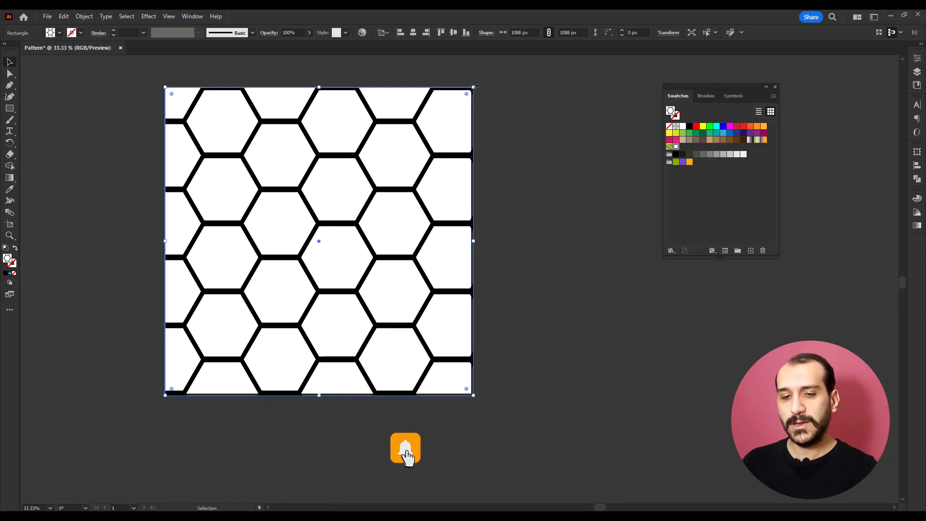
pyautogui.moveTo(473, 87); pyautogui.dragTo(344, 246)
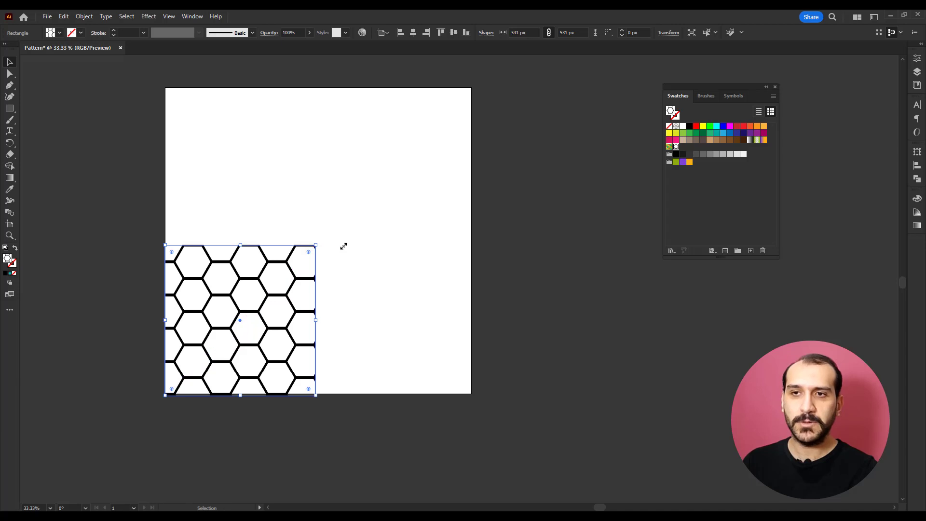
pyautogui.hotkey('ctrl', 'z')
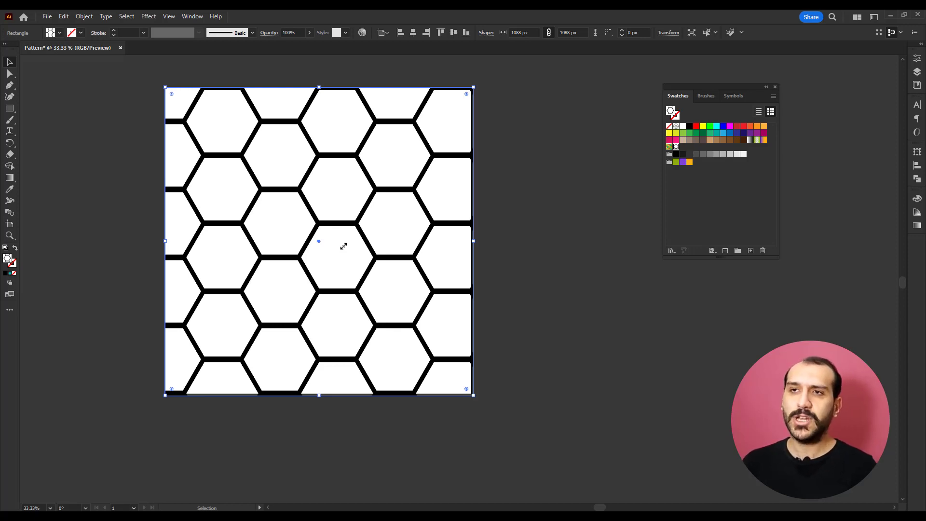
pyautogui.click(514, 161)
pyautogui.click(212, 354)
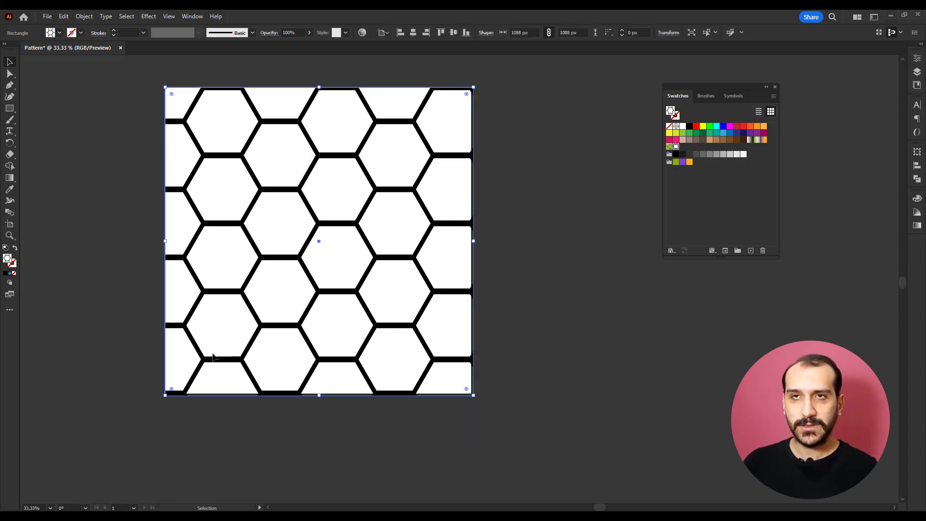
# Add a Transform effect with Transform Objects off, scaling the pattern 20% horizontally and vertically.
pyautogui.click(149, 17)
pyautogui.moveTo(178, 94)
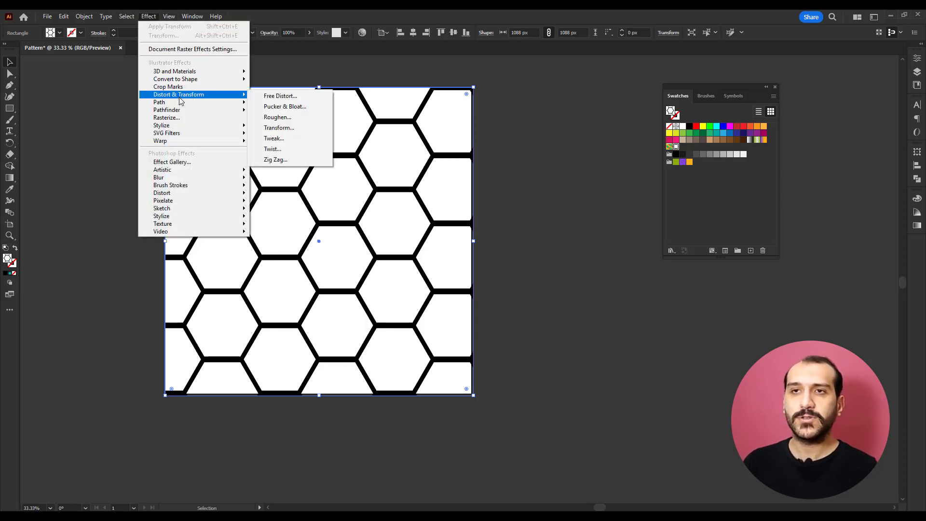
pyautogui.click(292, 129)
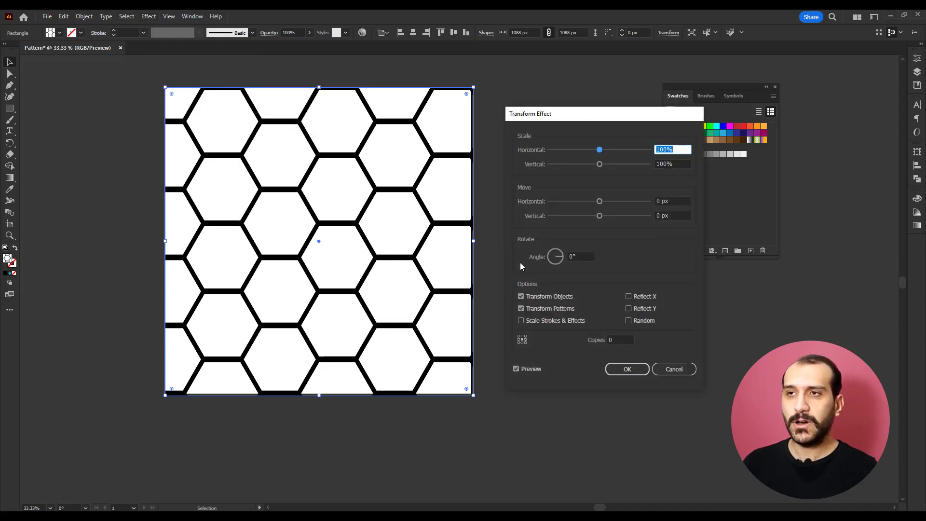
pyautogui.click(541, 299)
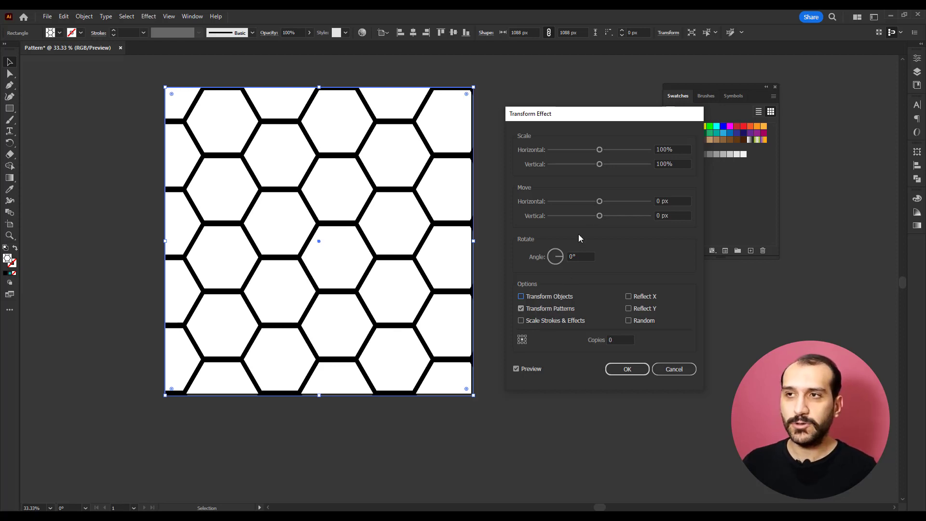
pyautogui.click(674, 150)
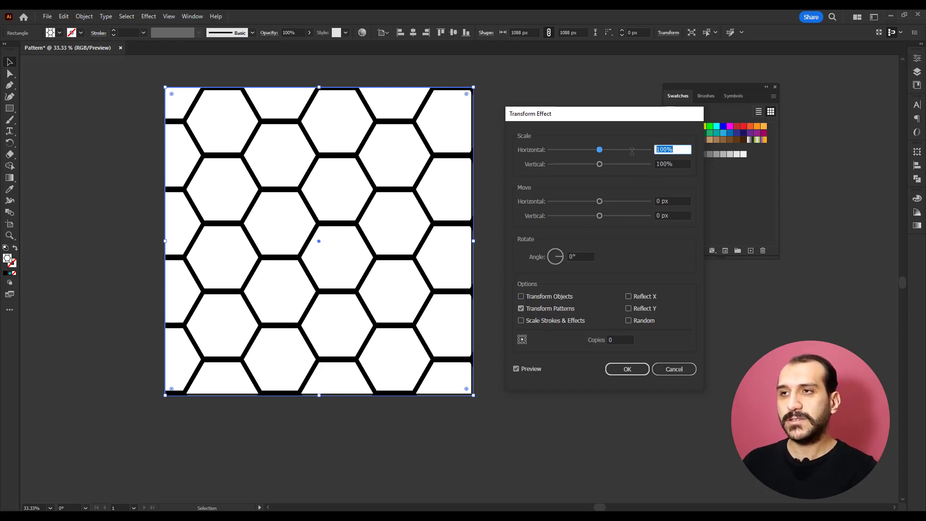
pyautogui.write('20')
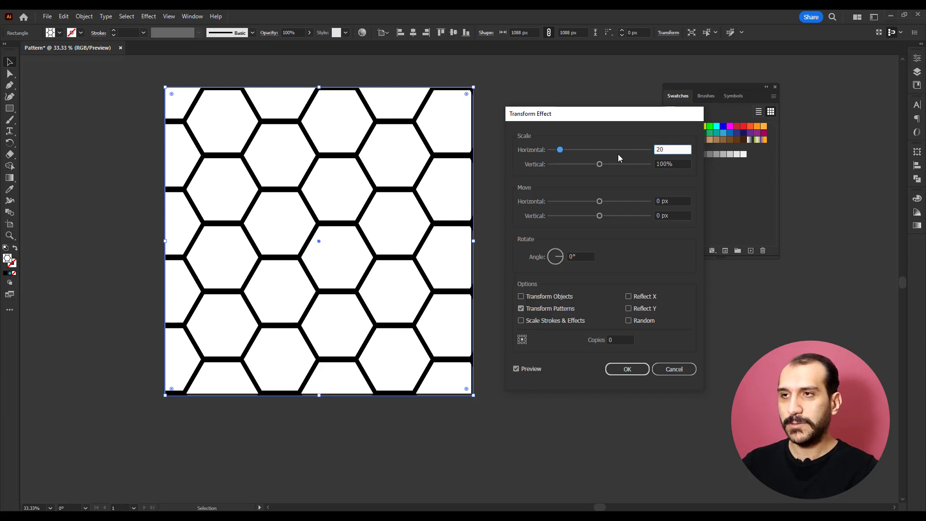
pyautogui.press('Tab')
pyautogui.write('20')
pyautogui.press('Tab')
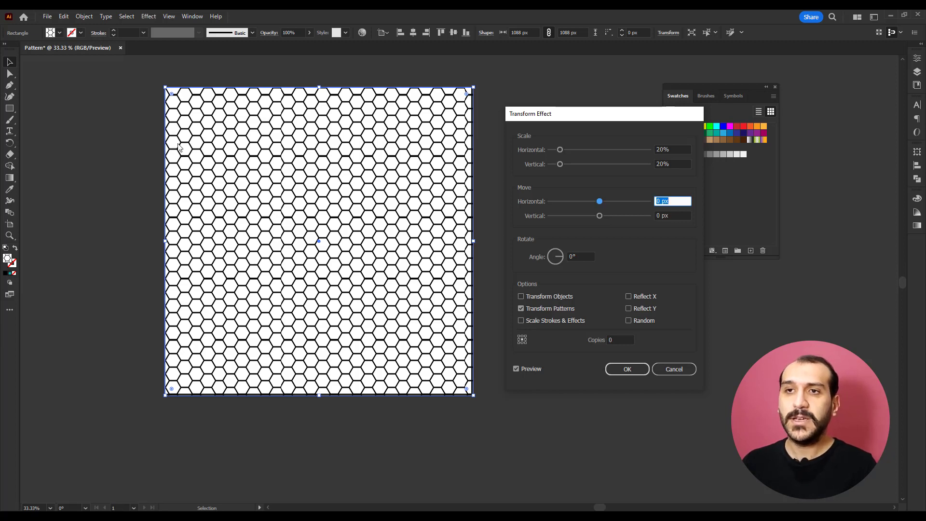
pyautogui.click(612, 372)
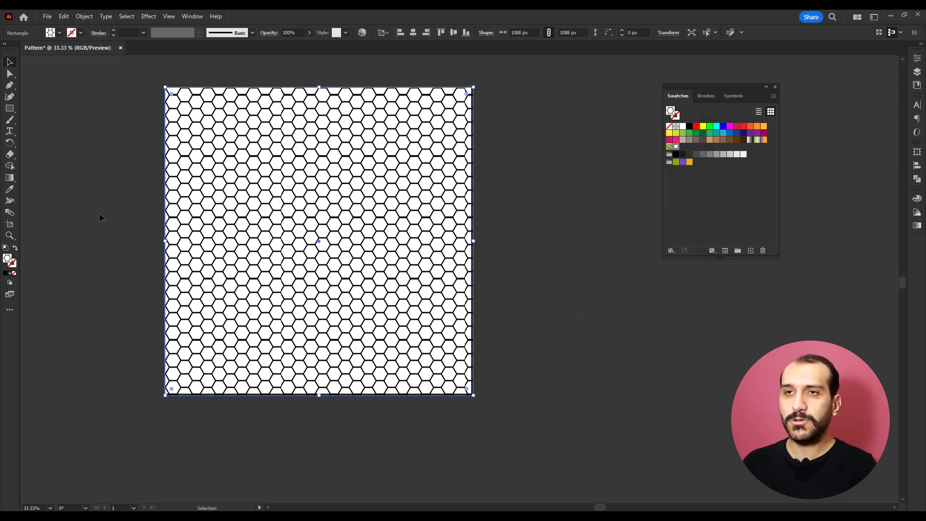
# Draw a triangle with the Polygon tool and centre it horizontally and vertically on the artboard.
pyautogui.click(89, 133)
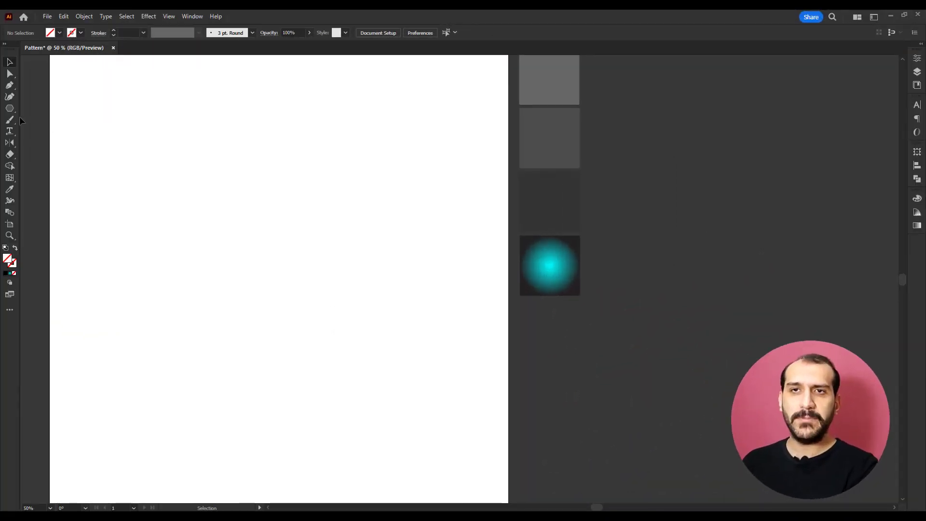
pyautogui.moveTo(12, 113); pyautogui.dragTo(42, 129)
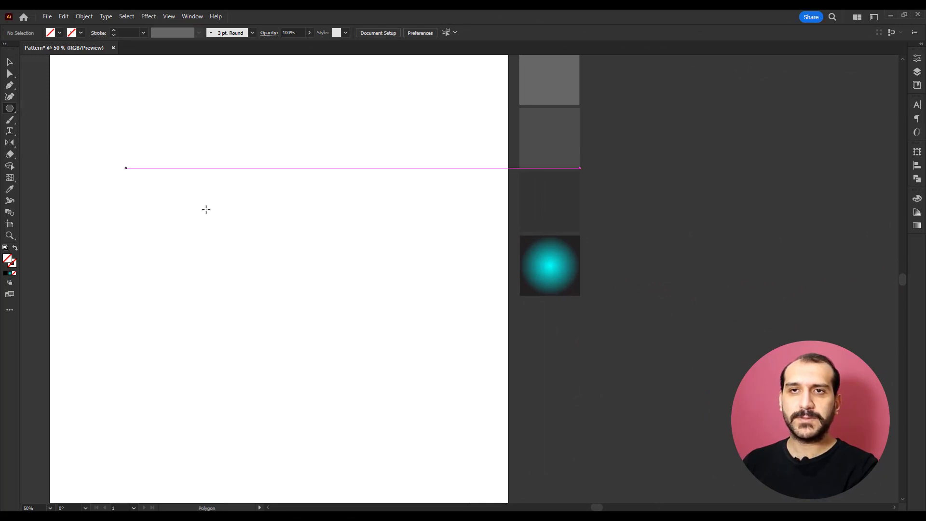
pyautogui.moveTo(252, 220); pyautogui.dragTo(324, 306)
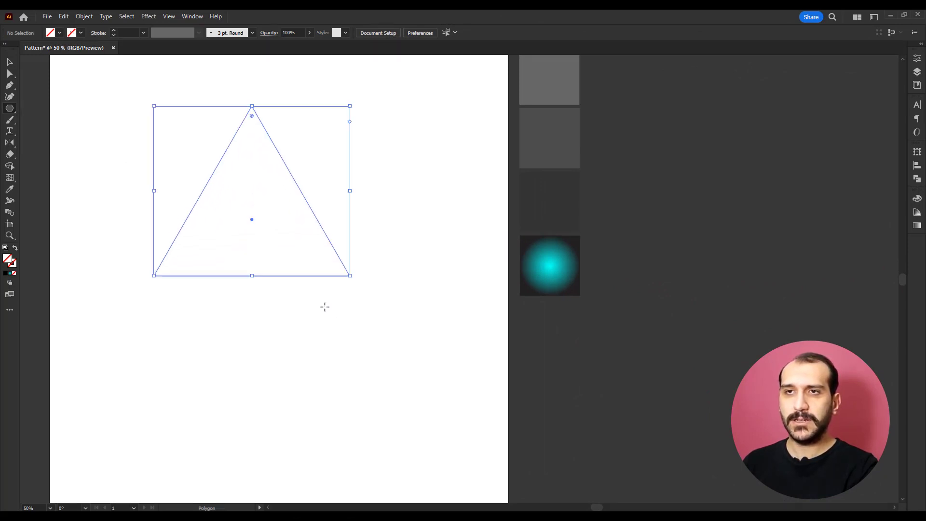
pyautogui.click(9, 63)
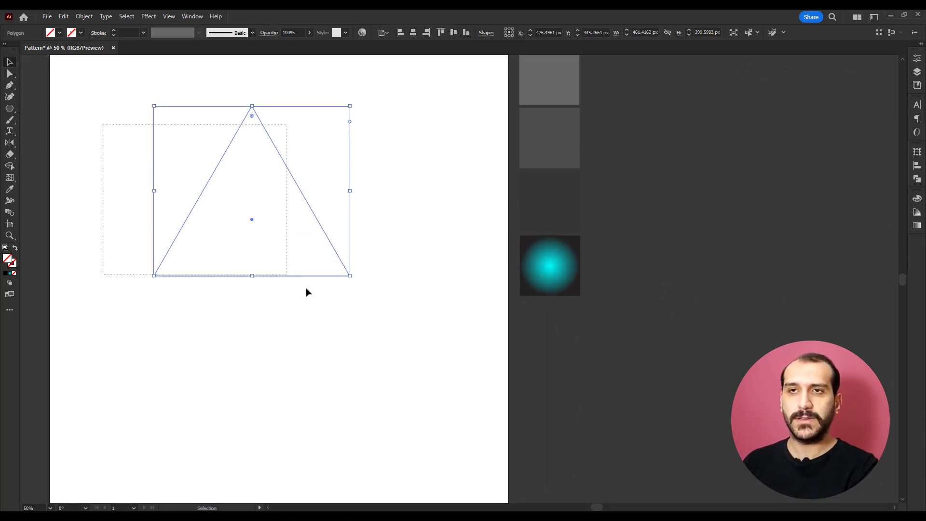
pyautogui.click(413, 33)
pyautogui.click(454, 34)
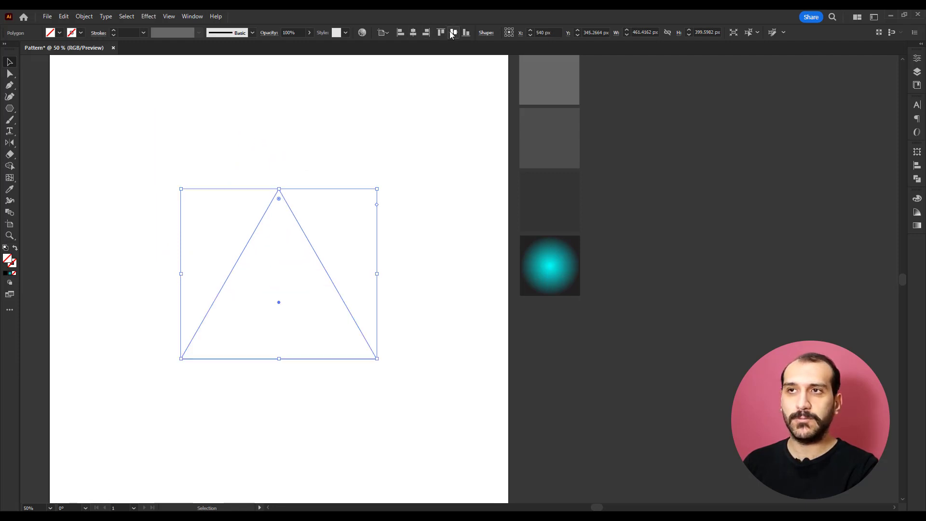
# Fill the triangle with grey sampled by the Eyedropper.
pyautogui.press('i')
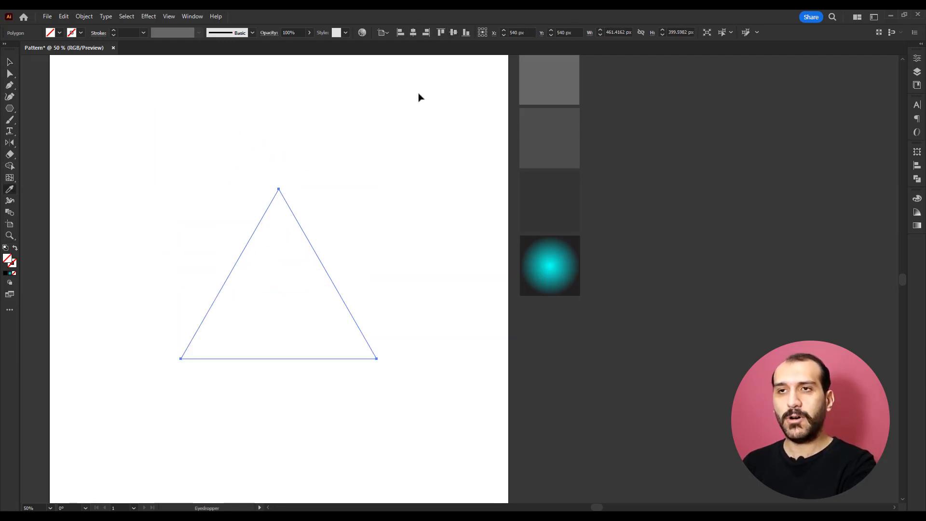
pyautogui.click(557, 86)
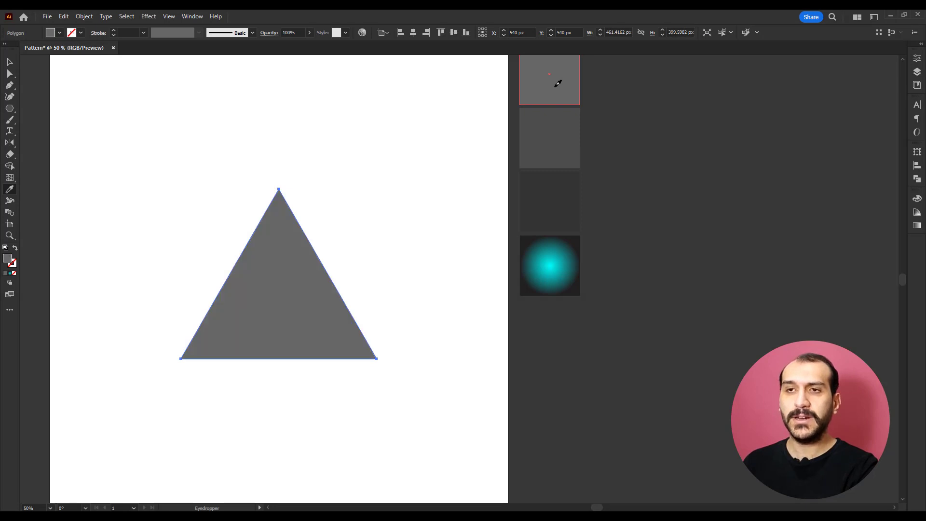
pyautogui.click(11, 62)
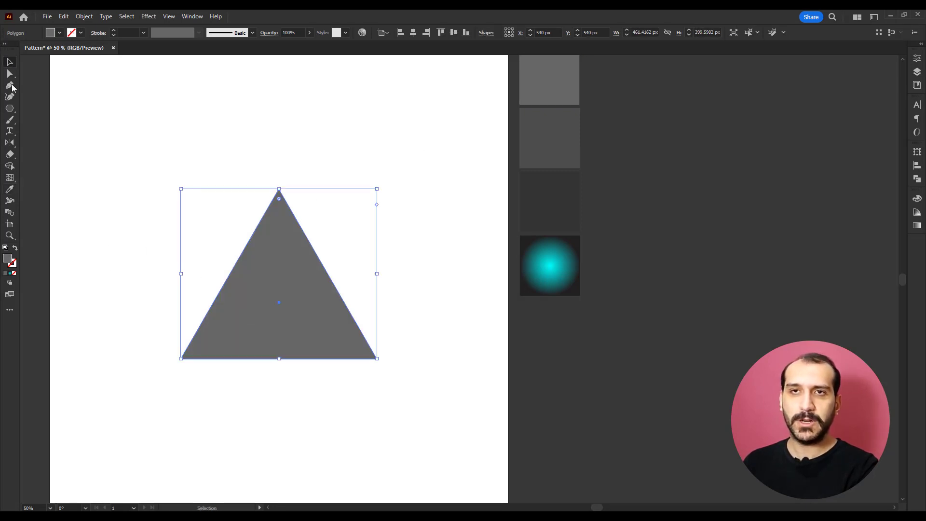
pyautogui.rightClick(10, 108)
# Create a thin three-point star and give it the cyan glow gradient with the Eyedropper.
pyautogui.click(48, 142)
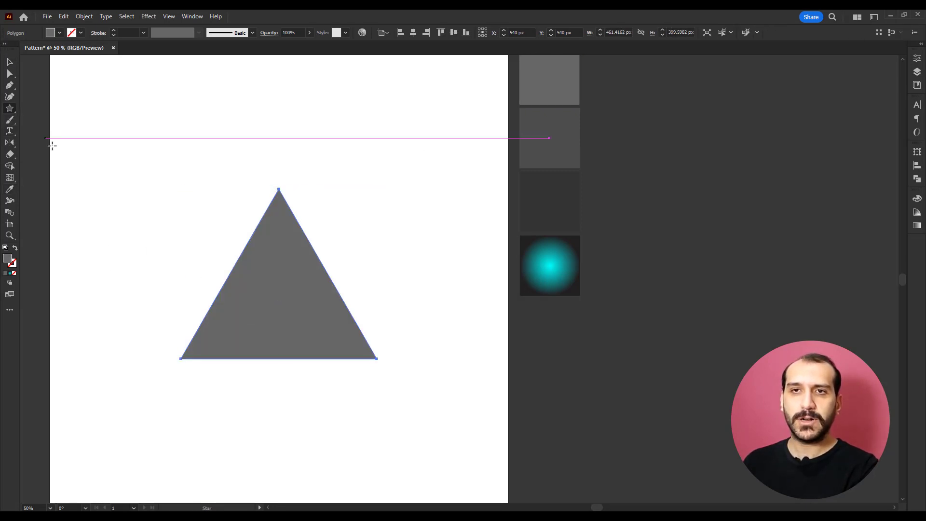
pyautogui.click(112, 132)
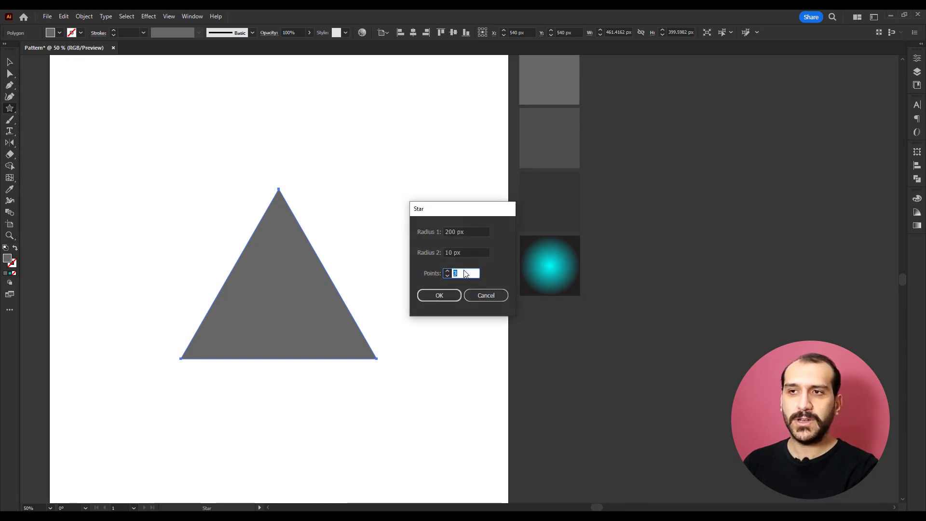
pyautogui.click(432, 295)
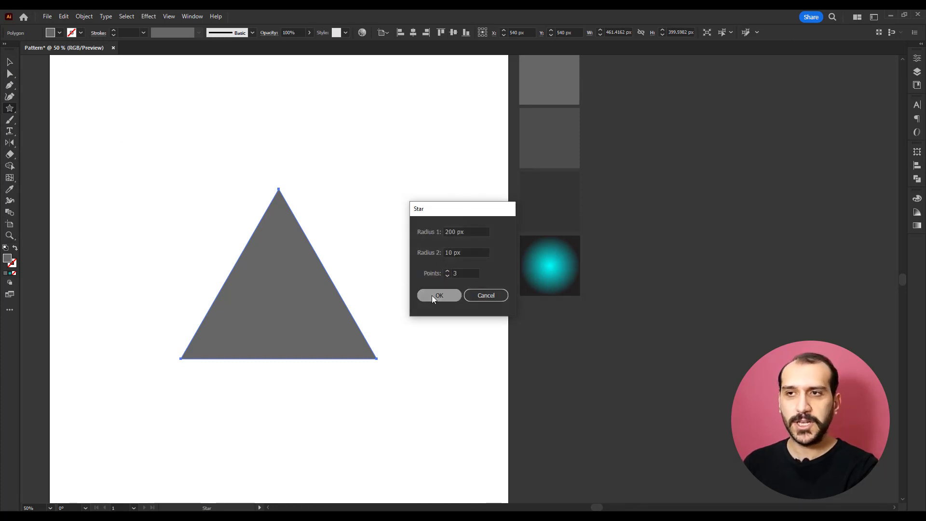
pyautogui.click(11, 63)
pyautogui.moveTo(108, 134); pyautogui.dragTo(140, 188)
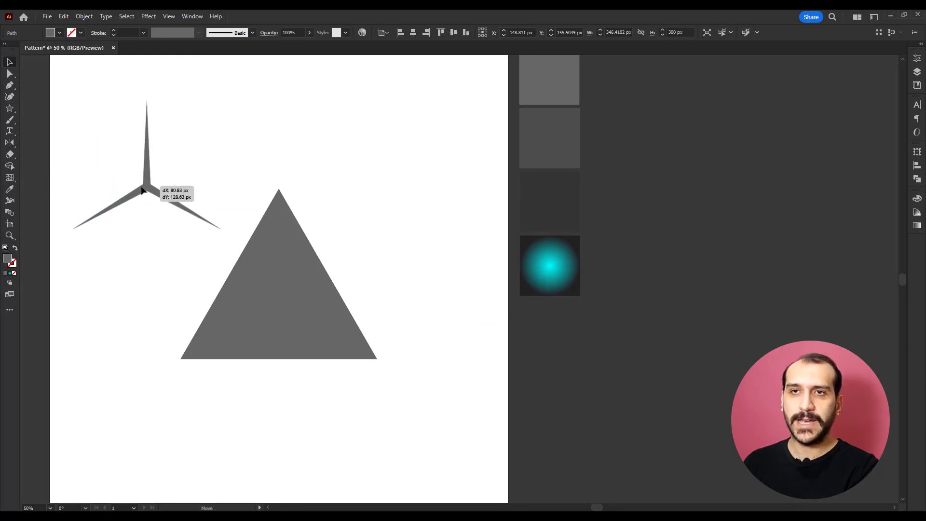
pyautogui.press('i')
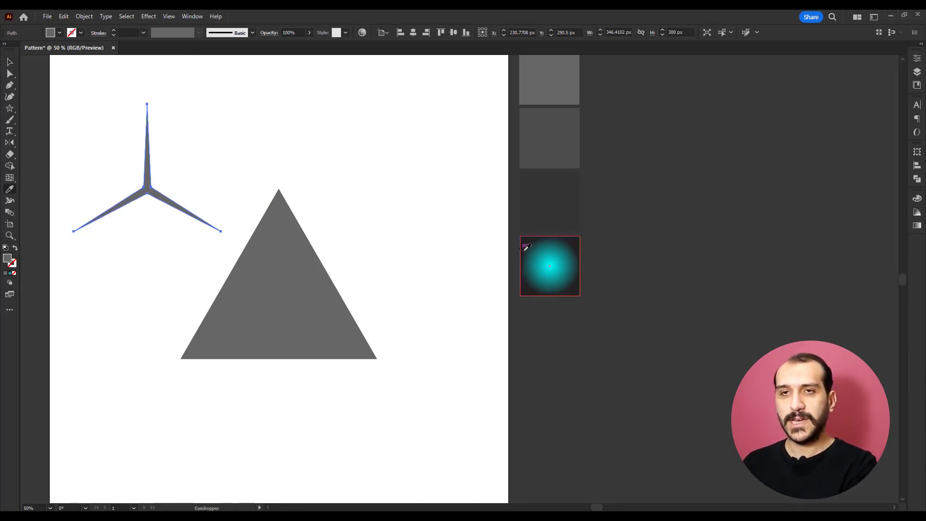
pyautogui.click(550, 265)
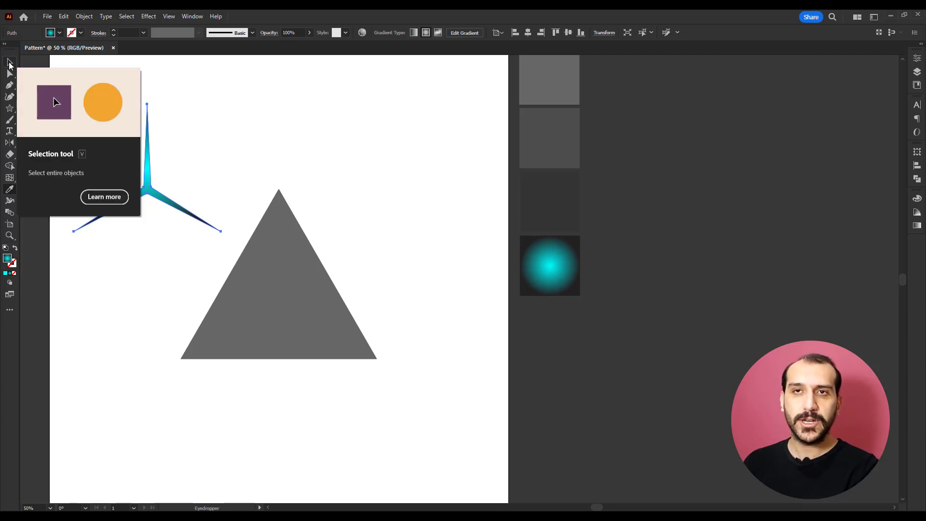
# Centre the star horizontally and vertically over the triangle, then reselect the star.
pyautogui.click(10, 62)
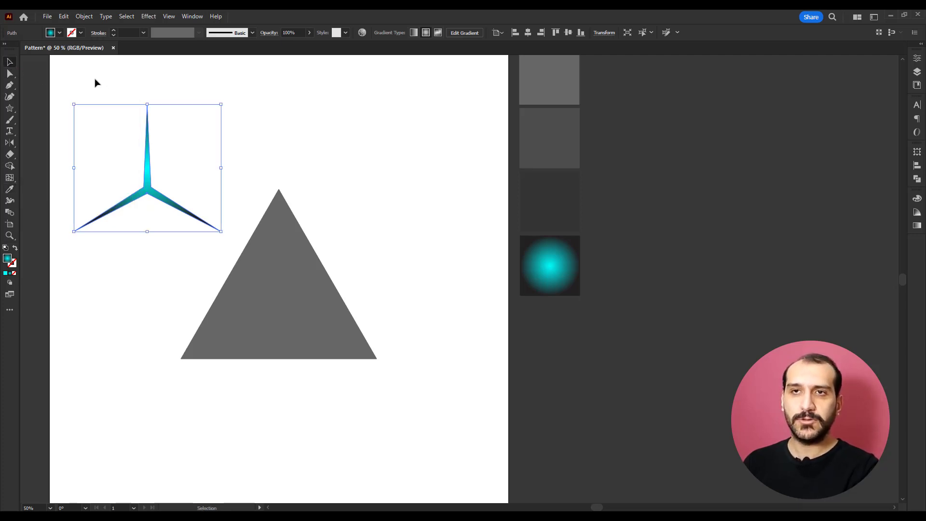
pyautogui.moveTo(97, 87); pyautogui.dragTo(367, 442)
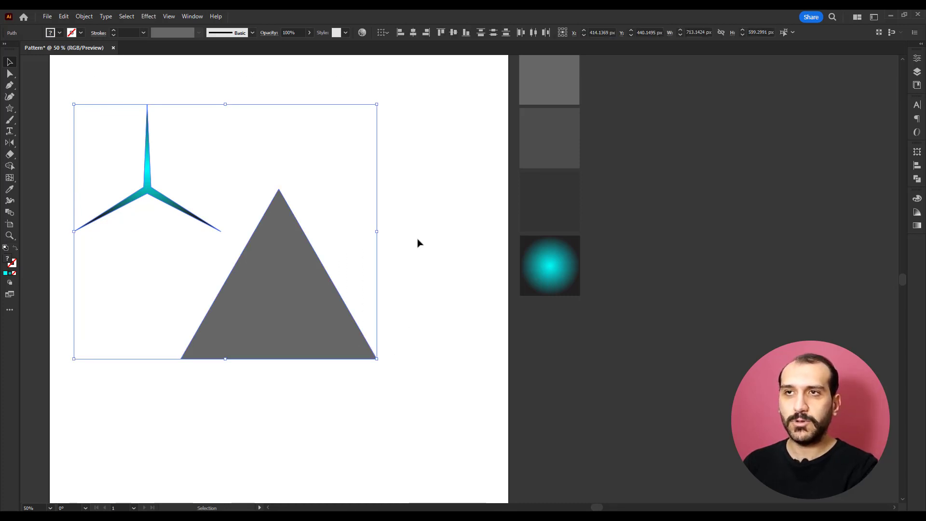
pyautogui.click(413, 33)
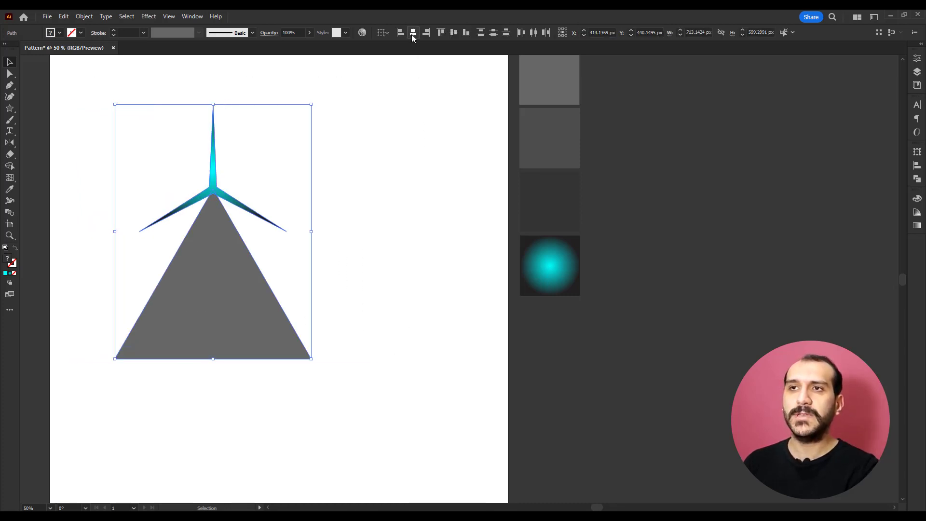
pyautogui.click(451, 33)
pyautogui.click(421, 103)
pyautogui.scroll(2, 223, 242)
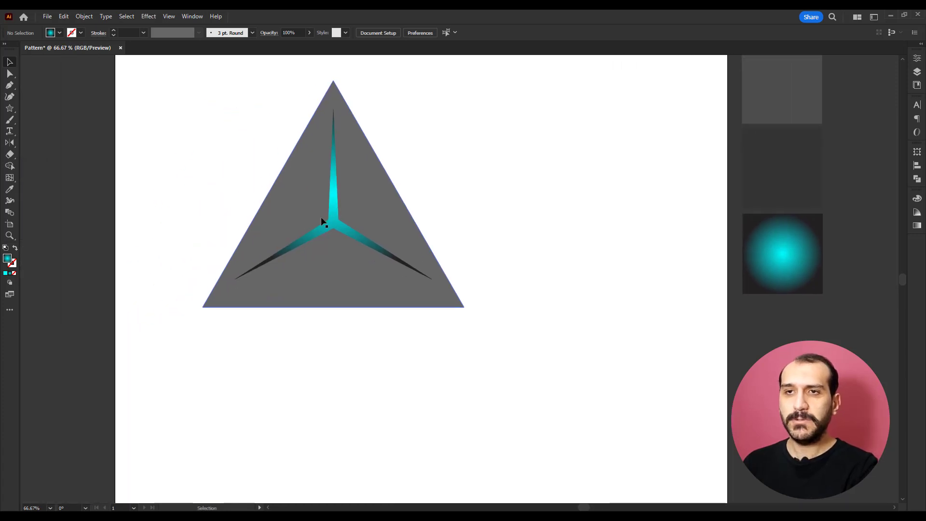
pyautogui.click(334, 225)
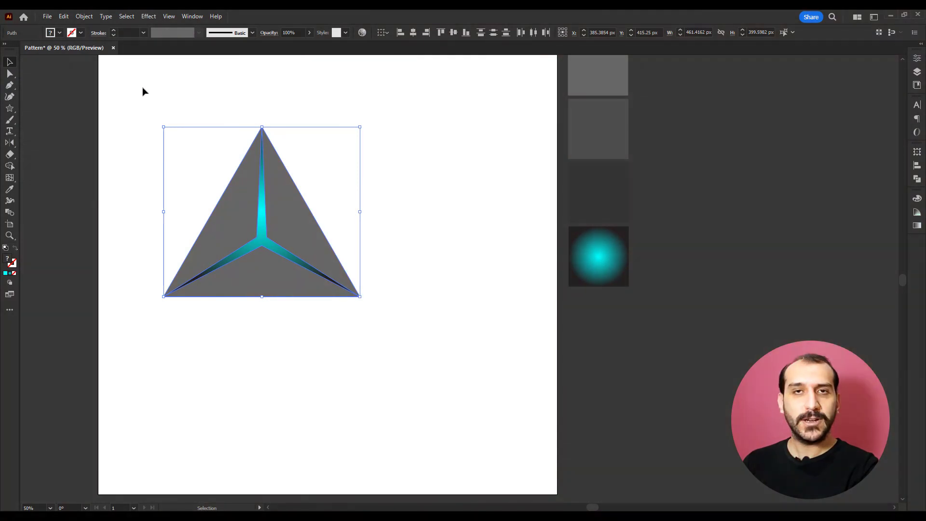
# Use Shape Builder to split the triangle into right, left and bottom facets plus the Y-shaped seams.
pyautogui.moveTo(158, 118); pyautogui.dragTo(389, 384)
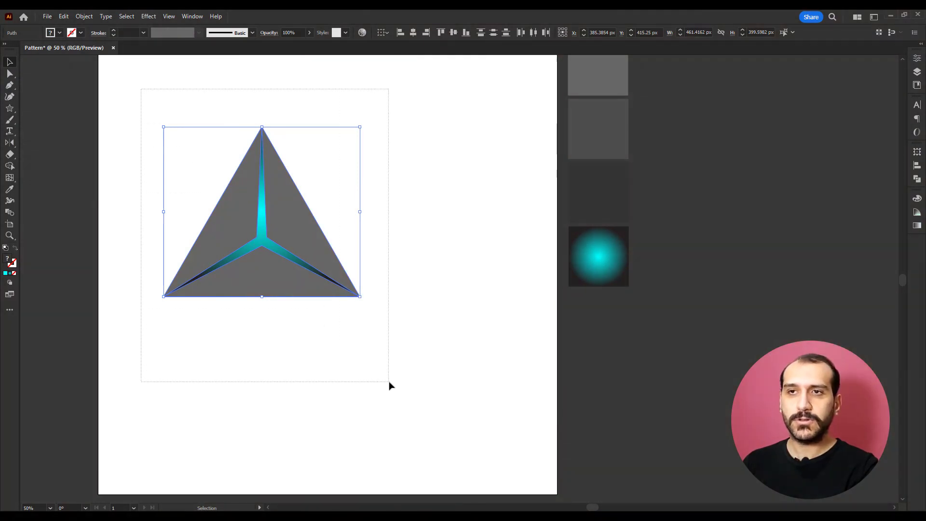
pyautogui.click(10, 166)
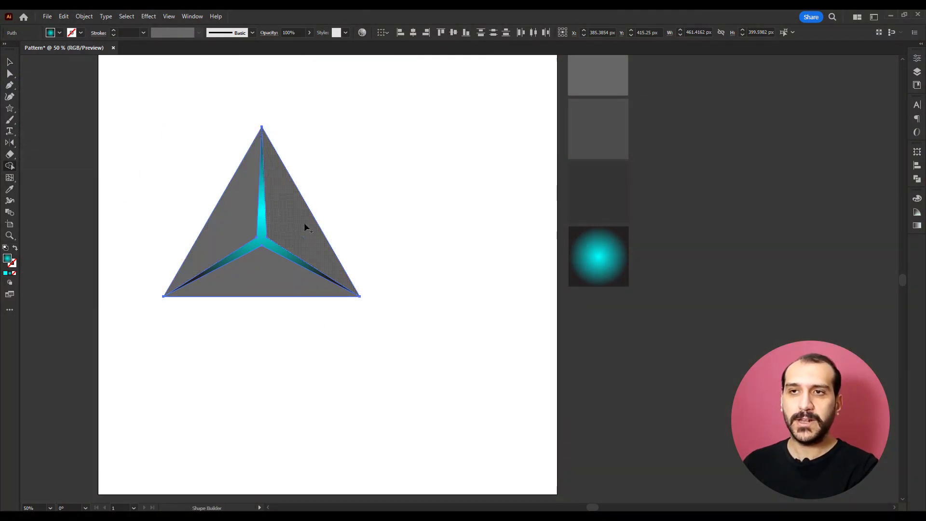
pyautogui.click(290, 242)
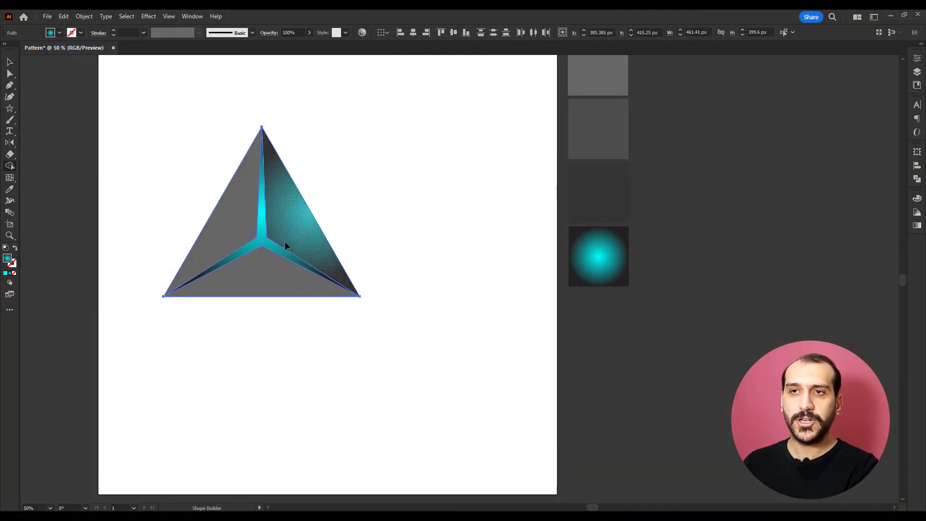
pyautogui.click(232, 230)
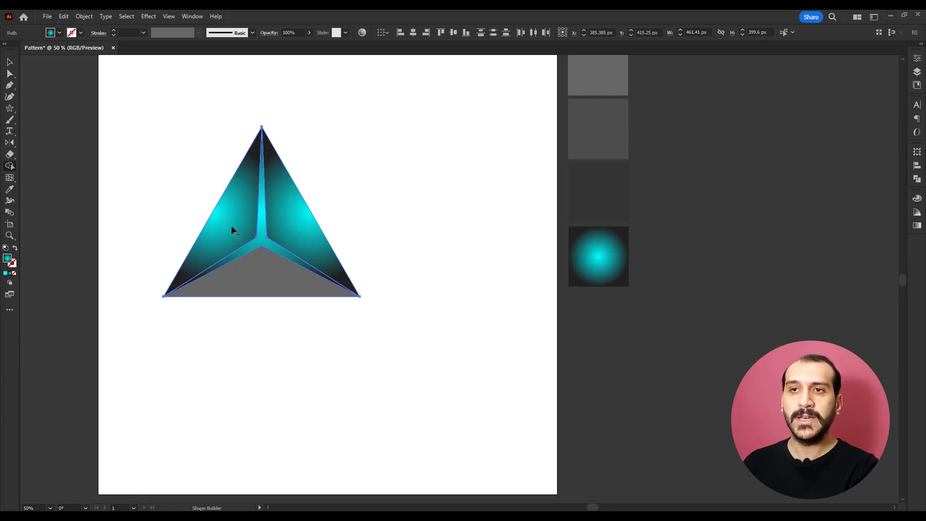
pyautogui.click(279, 285)
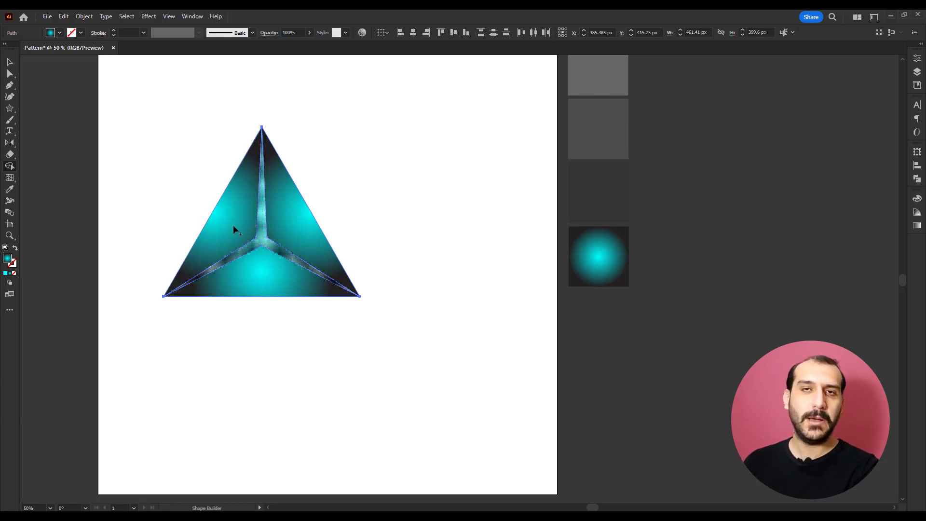
pyautogui.click(261, 227)
pyautogui.click(9, 61)
pyautogui.click(120, 125)
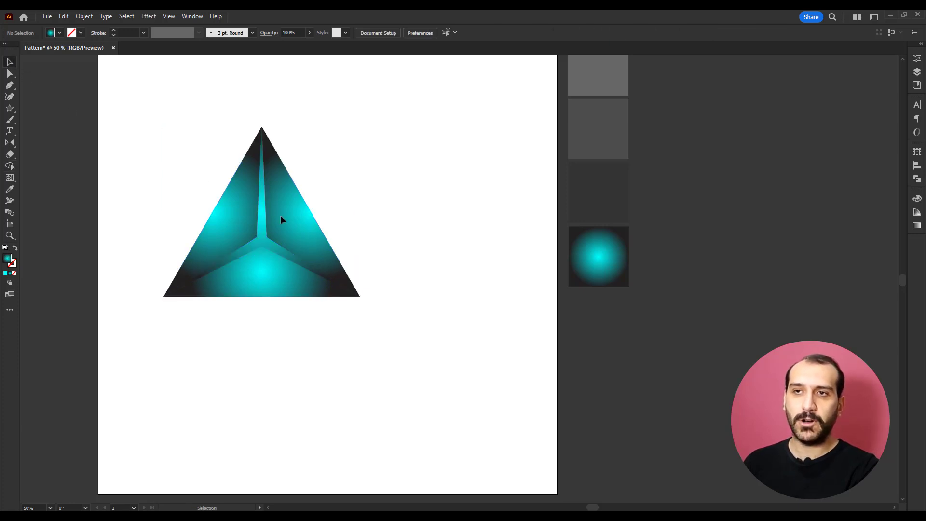
# Shade the right facet the lightest grey and the left facet mid grey.
pyautogui.click(309, 223)
pyautogui.scroll(1, 315, 232)
pyautogui.scroll(1, 319, 232)
pyautogui.press('i')
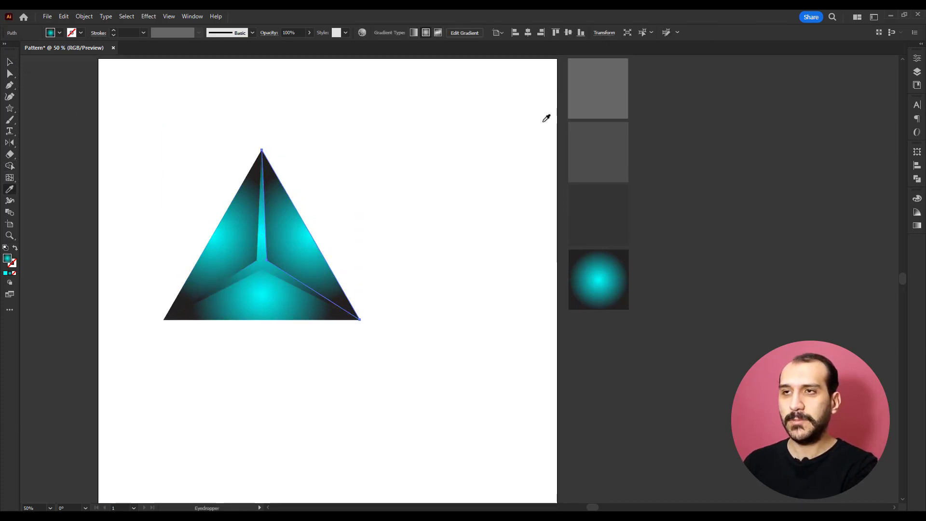
pyautogui.click(596, 97)
pyautogui.click(10, 62)
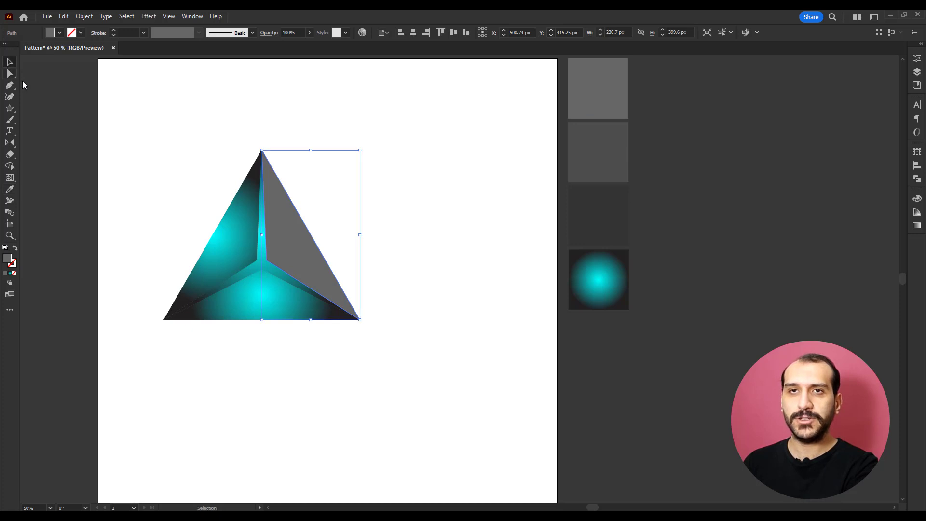
pyautogui.click(210, 243)
pyautogui.press('i')
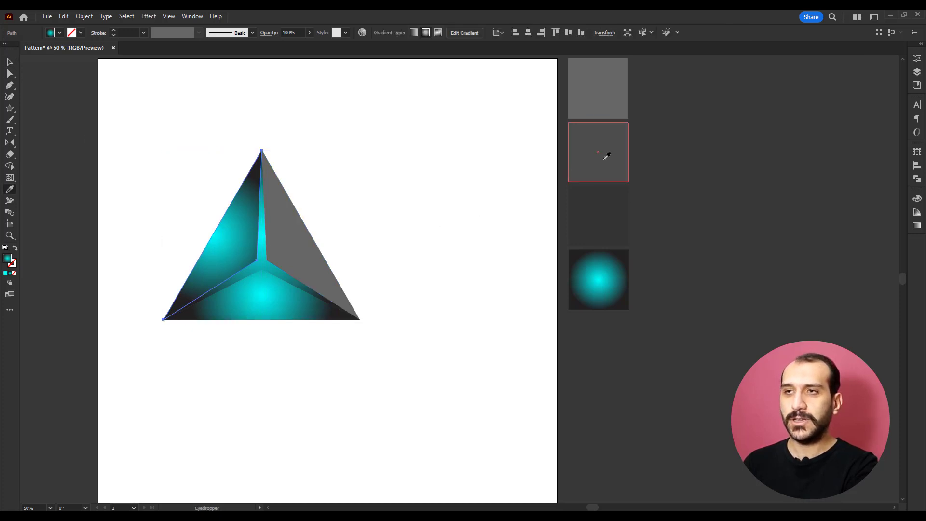
pyautogui.click(604, 153)
# Shade the bottom facet dark grey and select every piece of the triangle.
pyautogui.click(10, 62)
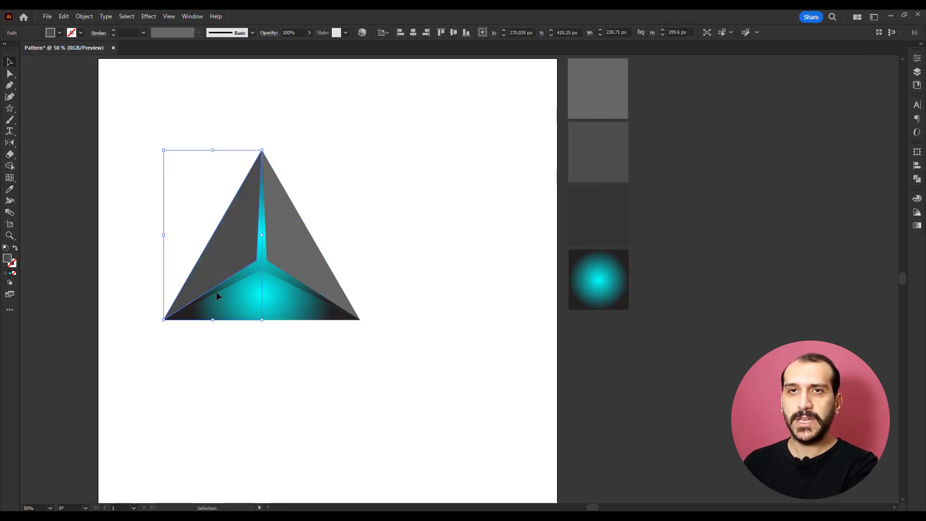
pyautogui.click(289, 304)
pyautogui.press('i')
pyautogui.click(597, 216)
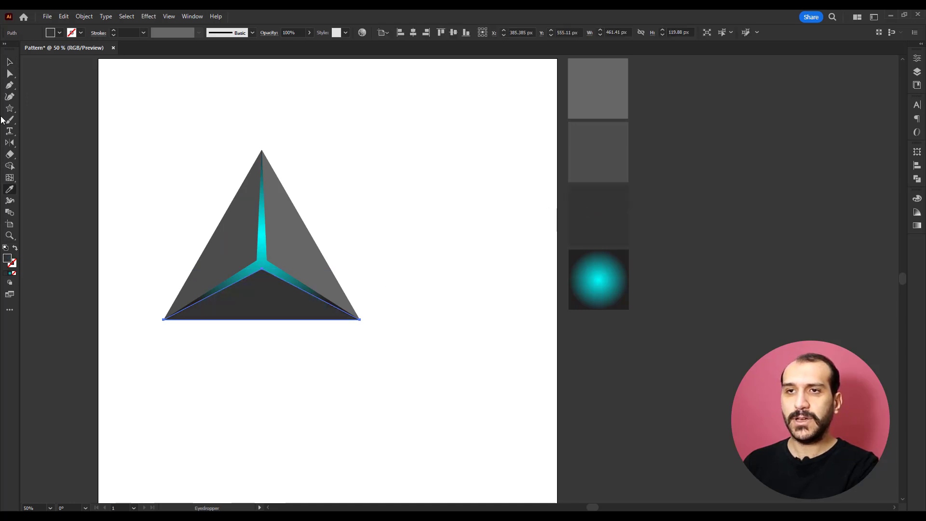
pyautogui.click(10, 62)
pyautogui.moveTo(119, 129); pyautogui.dragTo(405, 406)
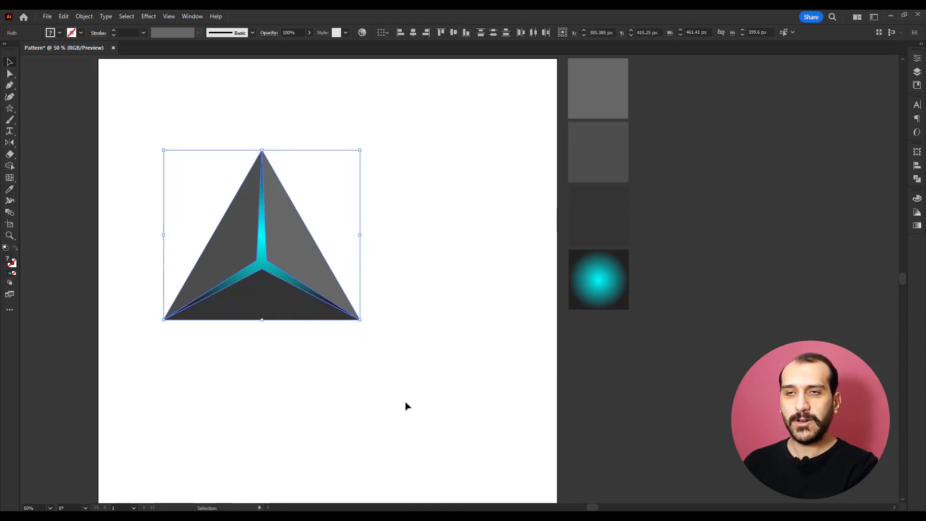
# Group the triangle, centre it on the artboard, and place a 180°-rotated copy beside it.
pyautogui.hotkey('ctrl', 'g')
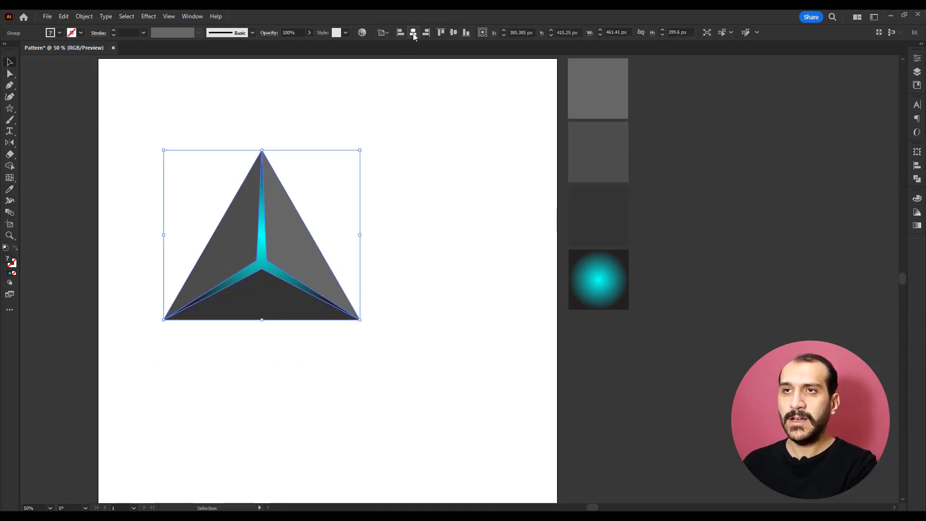
pyautogui.click(413, 33)
pyautogui.click(454, 32)
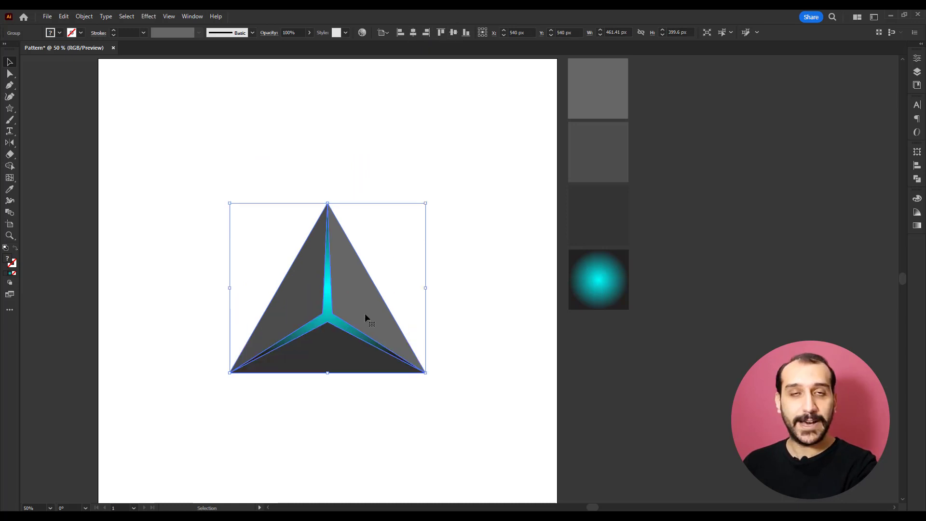
pyautogui.moveTo(365, 314); pyautogui.dragTo(250, 211)
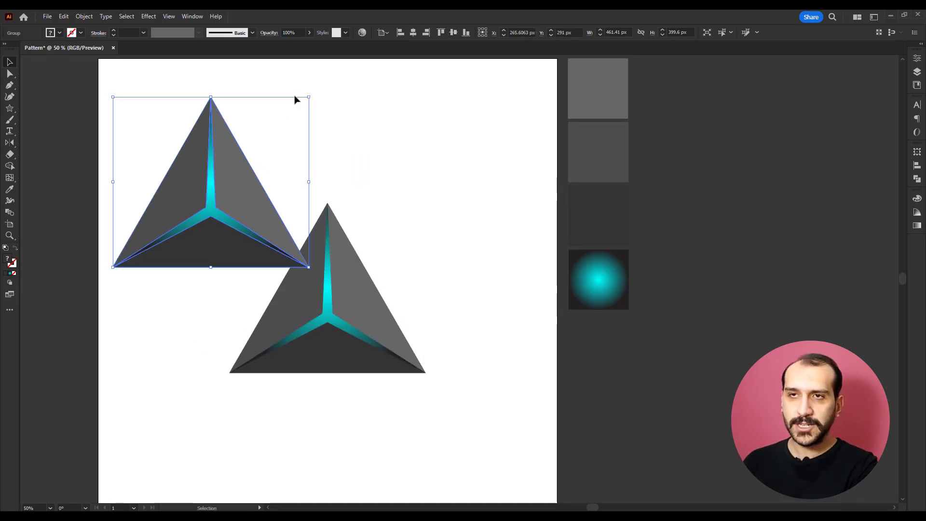
pyautogui.moveTo(310, 94); pyautogui.dragTo(148, 301)
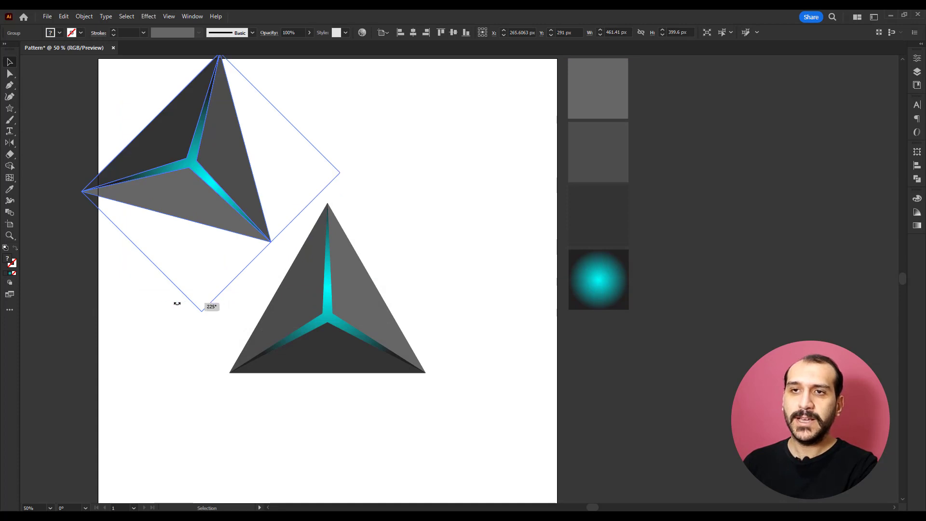
pyautogui.moveTo(198, 150)
pyautogui.mouseDown()
pyautogui.moveTo(418, 261)
pyautogui.moveTo(409, 247)
pyautogui.mouseUp()
# Ungroup the inverted copy and eyedrop dark grey onto its middle face.
pyautogui.click(263, 168)
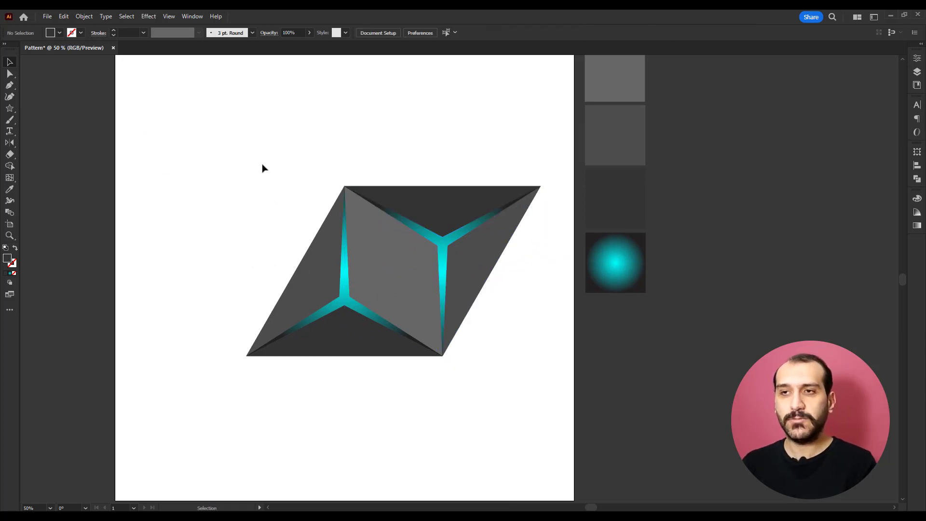
pyautogui.click(408, 255)
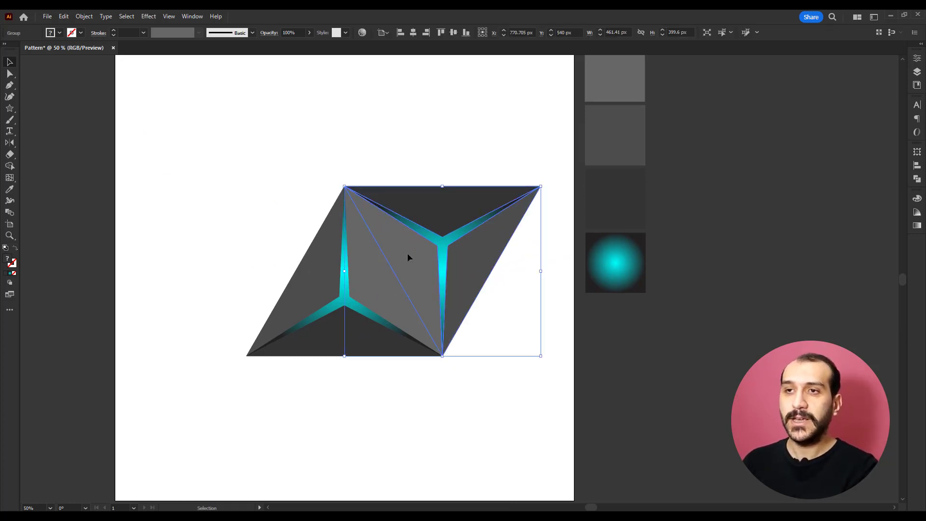
pyautogui.rightClick(408, 253)
pyautogui.click(433, 381)
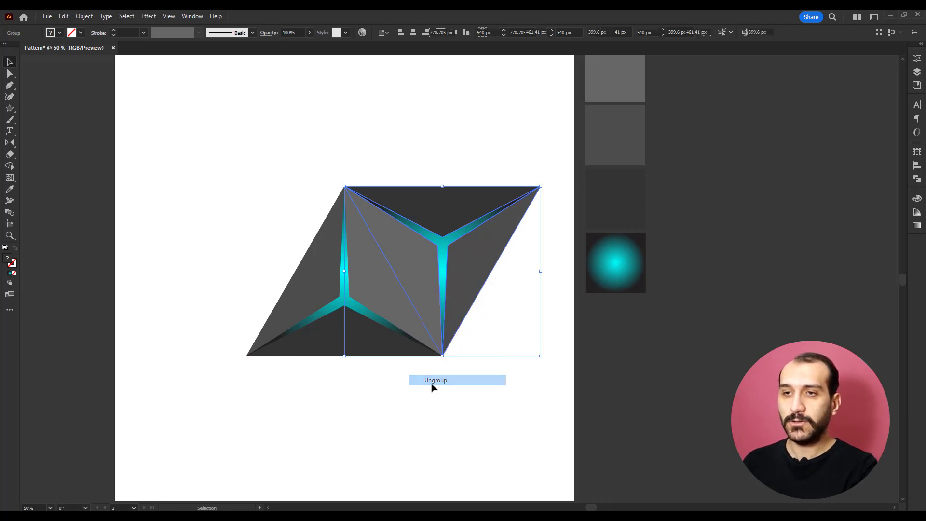
pyautogui.click(424, 259)
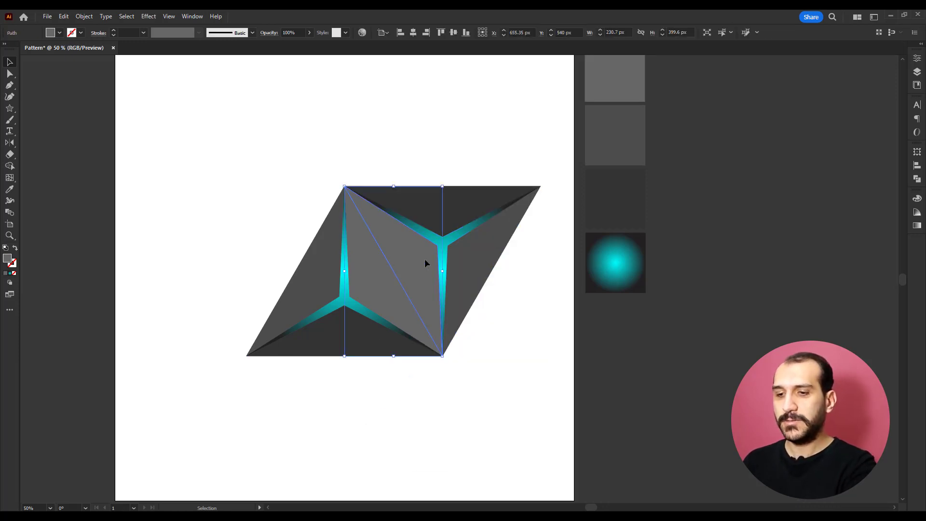
pyautogui.press('i')
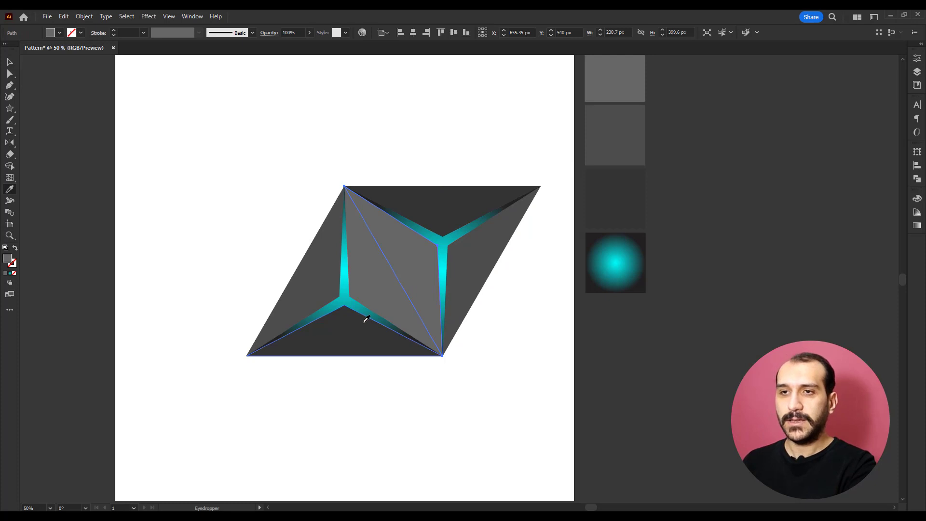
pyautogui.click(365, 321)
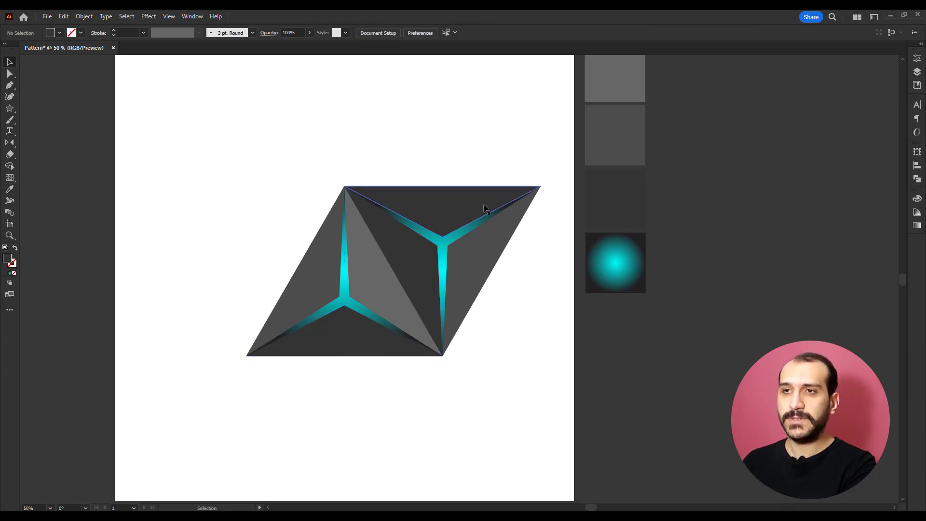
# Eyedrop light grey onto the copy's top face and regroup its faces.
pyautogui.keyDown('ctrl'); pyautogui.click(468, 205); pyautogui.keyUp('ctrl')
pyautogui.click(349, 264)
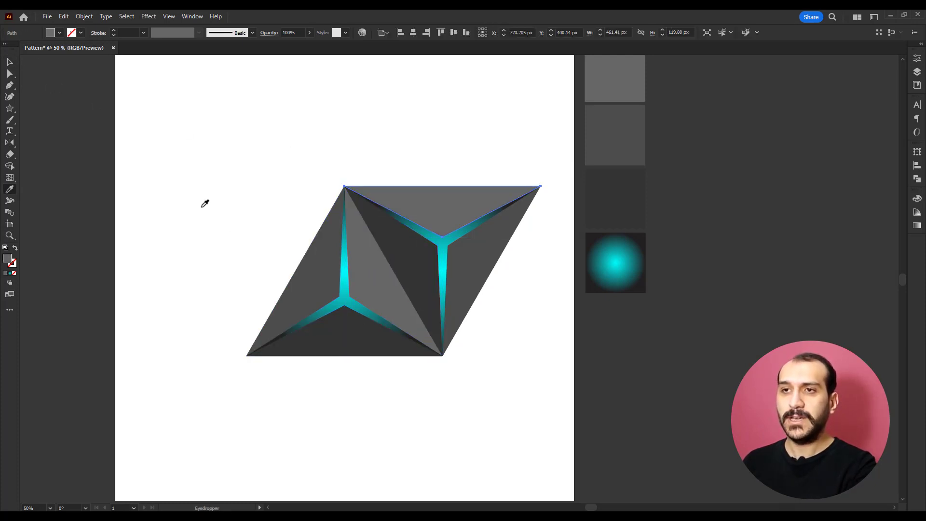
pyautogui.click(9, 63)
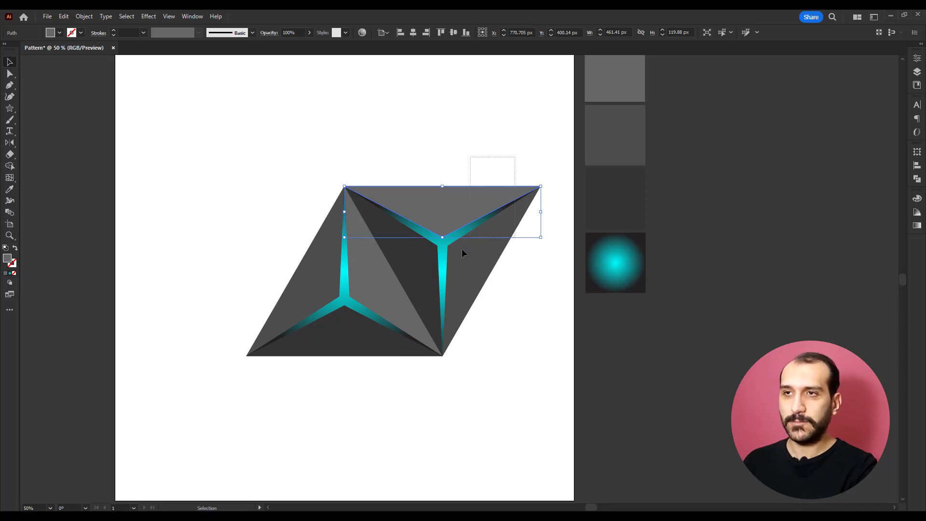
pyautogui.click(438, 265)
pyautogui.press('a')
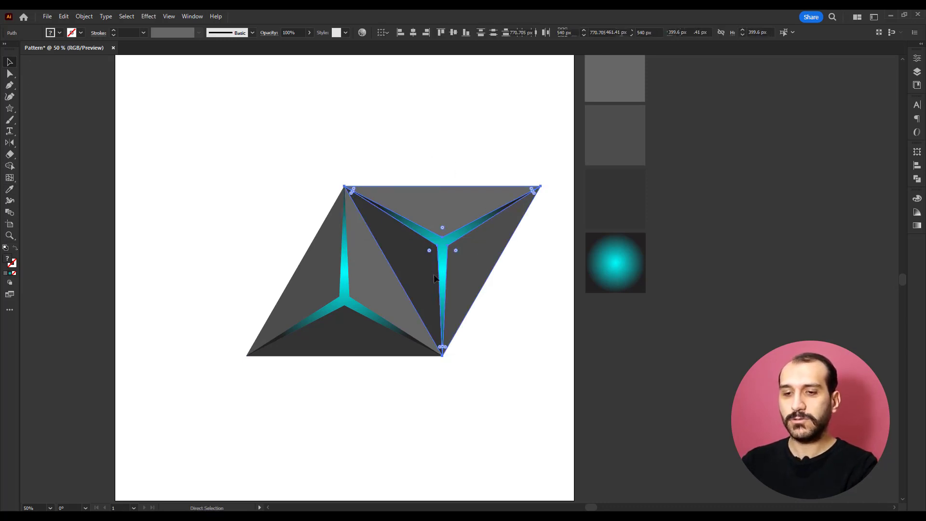
pyautogui.press('v')
pyautogui.click(264, 186)
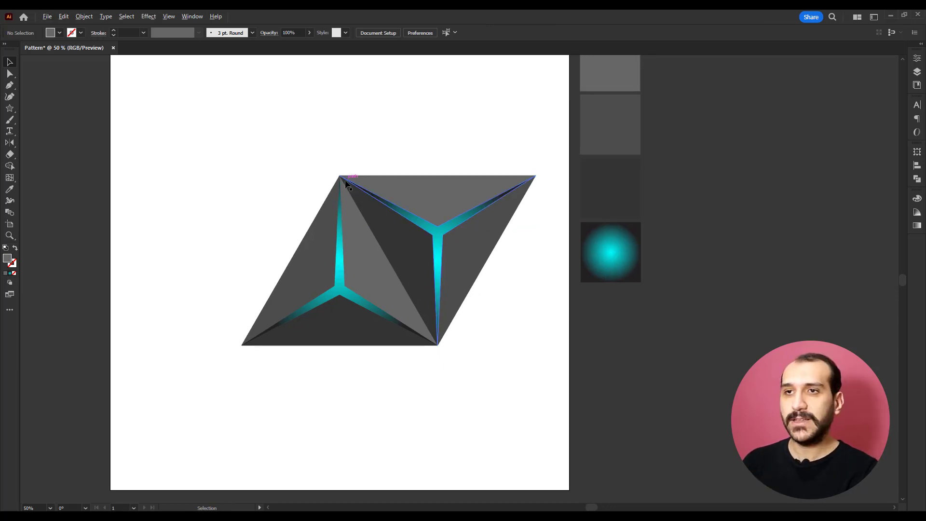
pyautogui.scroll(5, 345, 183)
pyautogui.scroll(2, 299, 154)
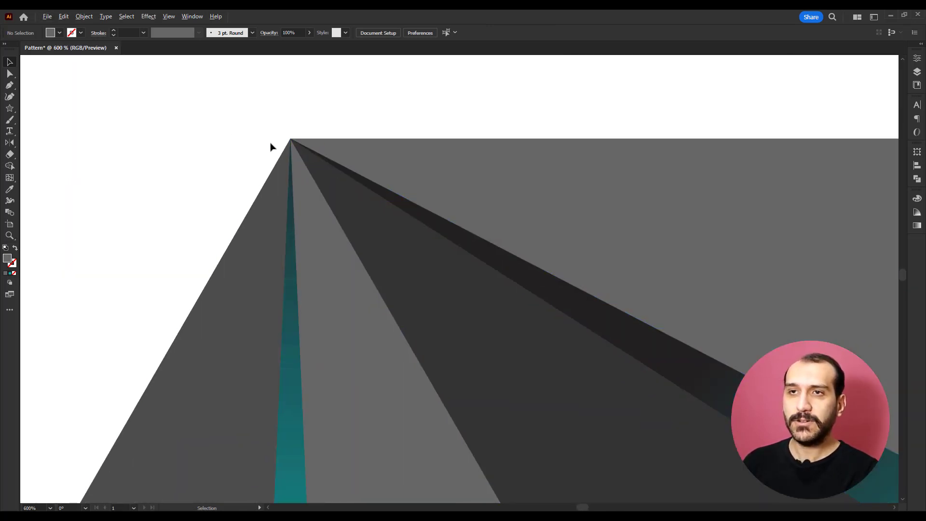
pyautogui.scroll(3, 271, 146)
pyautogui.scroll(2, 338, 132)
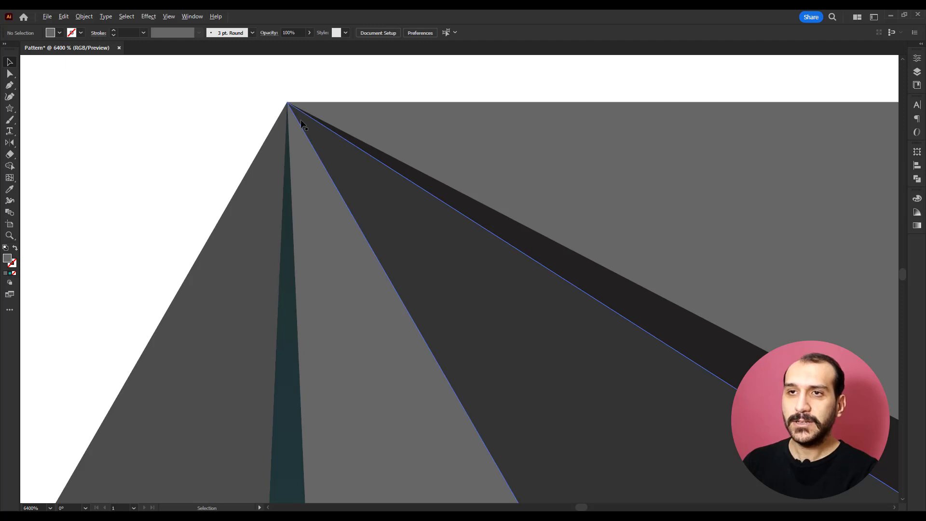
pyautogui.click(169, 17)
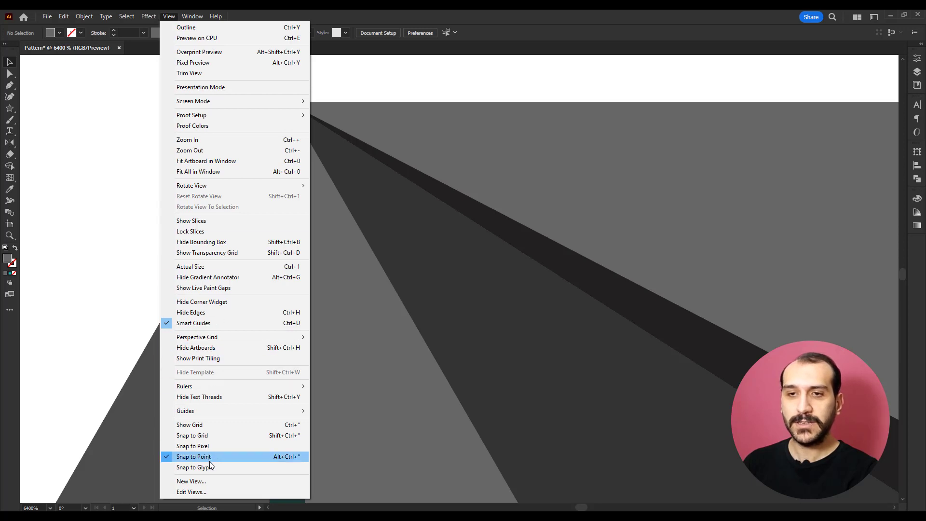
pyautogui.click(74, 314)
pyautogui.scroll(2, 74, 314)
pyautogui.scroll(-3, 217, 352)
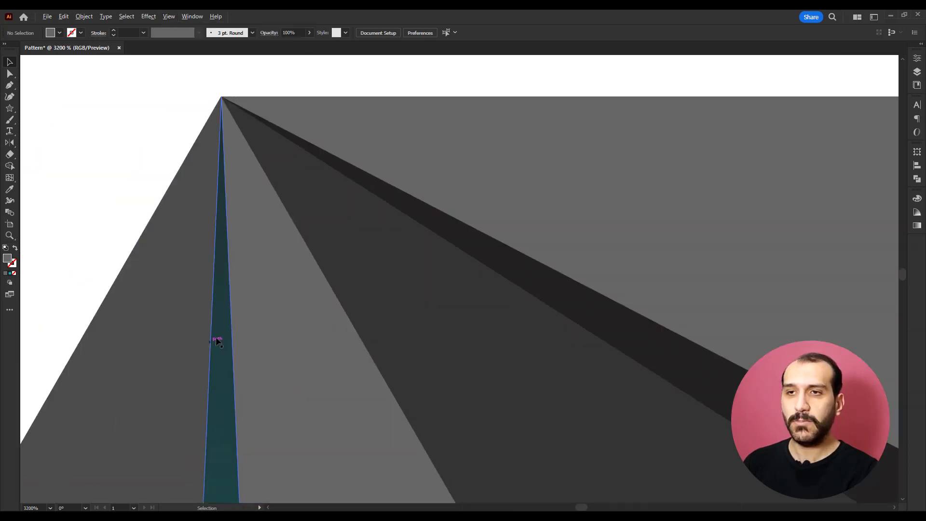
pyautogui.scroll(-2, 218, 343)
pyautogui.click(469, 468)
pyautogui.scroll(2, 585, 356)
pyautogui.scroll(-2, 514, 225)
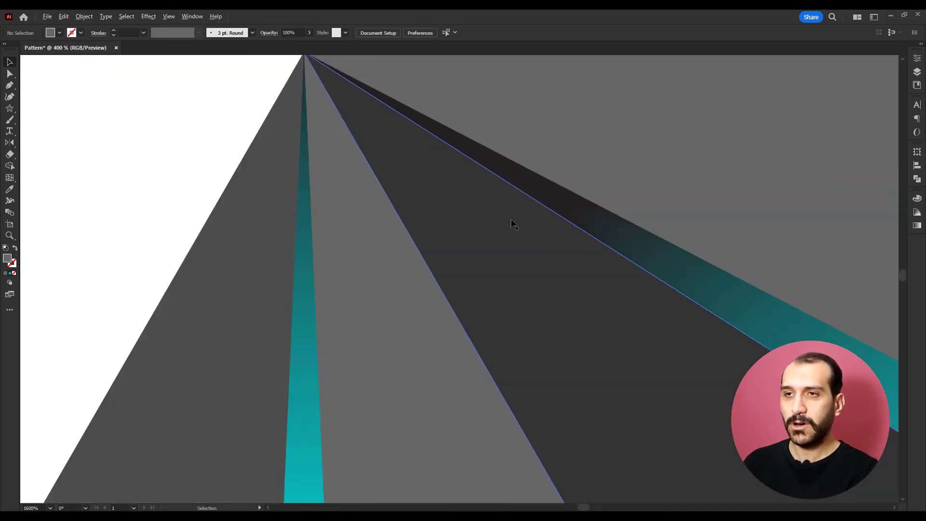
pyautogui.scroll(-2, 514, 224)
pyautogui.scroll(-2, 559, 296)
pyautogui.scroll(-1, 691, 393)
pyautogui.scroll(2, 461, 374)
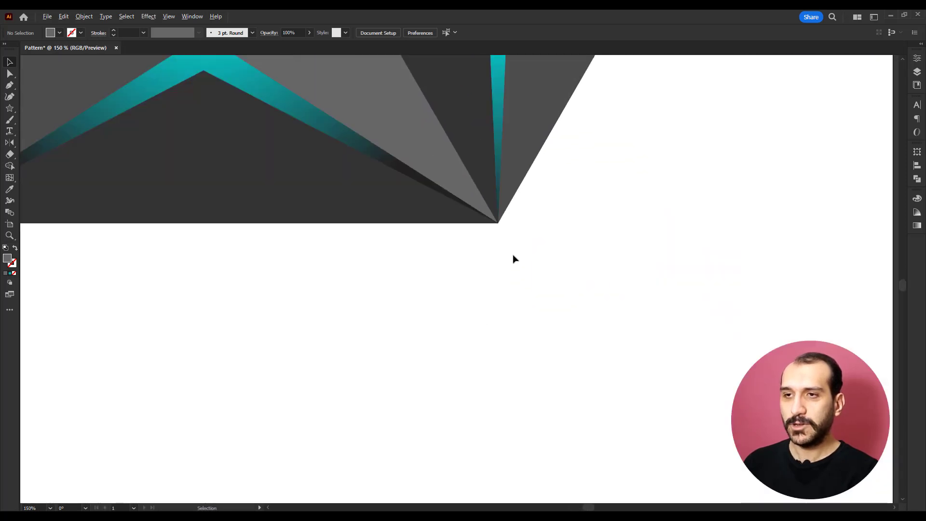
pyautogui.scroll(2, 507, 232)
pyautogui.scroll(2, 480, 170)
pyautogui.scroll(3, 480, 171)
pyautogui.scroll(4, 473, 207)
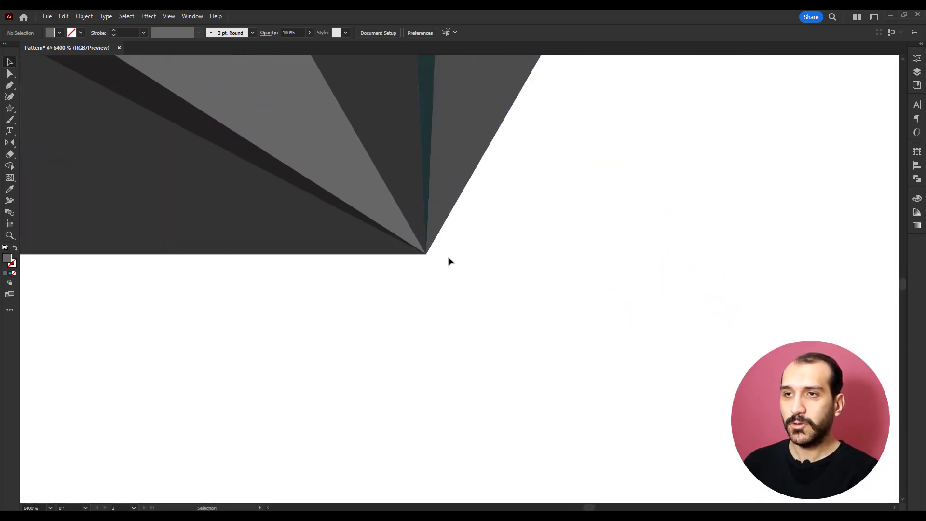
pyautogui.scroll(-1, 428, 261)
pyautogui.scroll(-10, 428, 261)
pyautogui.scroll(-2, 428, 262)
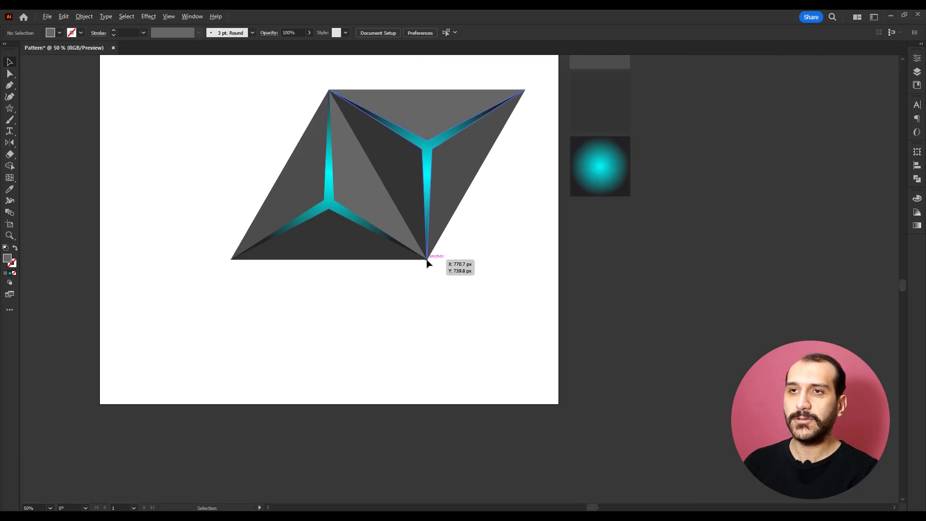
pyautogui.scroll(-1, 448, 253)
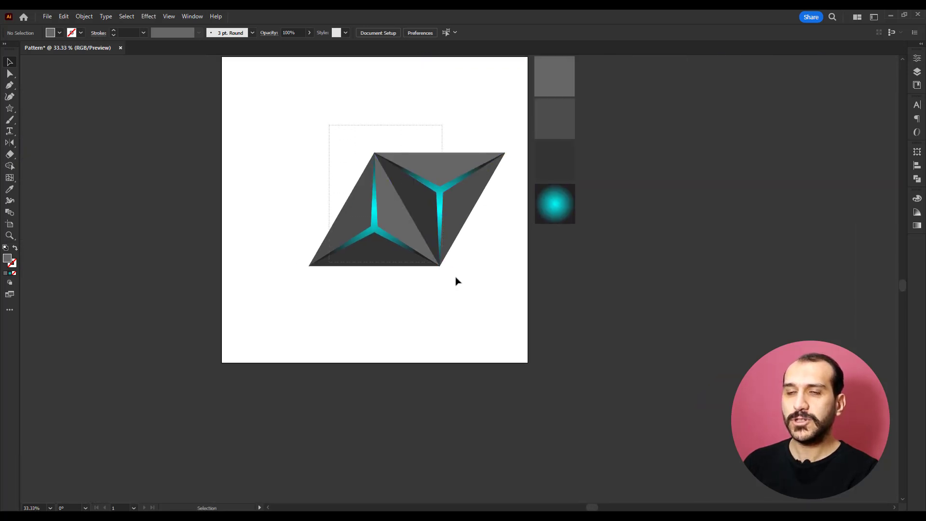
pyautogui.hotkey('ctrl', 'a')
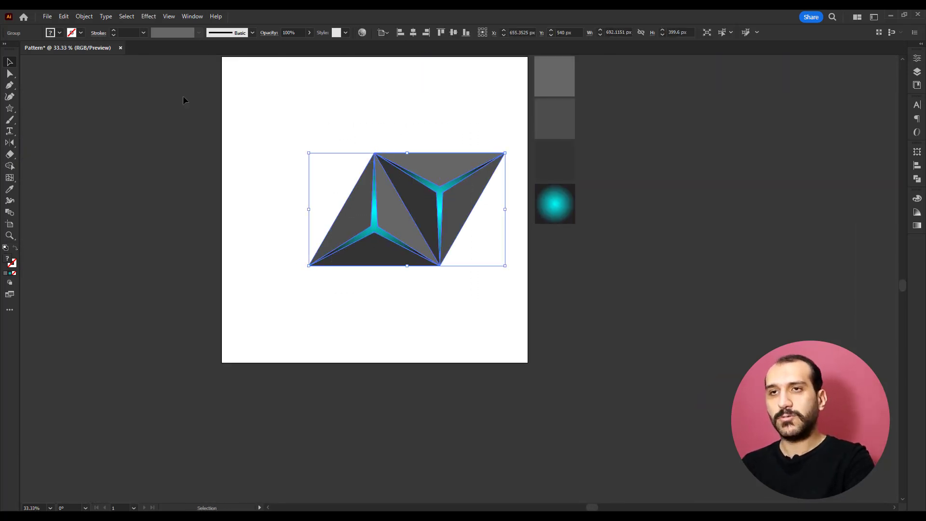
# Make a pattern from the pyramid artwork with Brick by Row tile type.
pyautogui.click(84, 16)
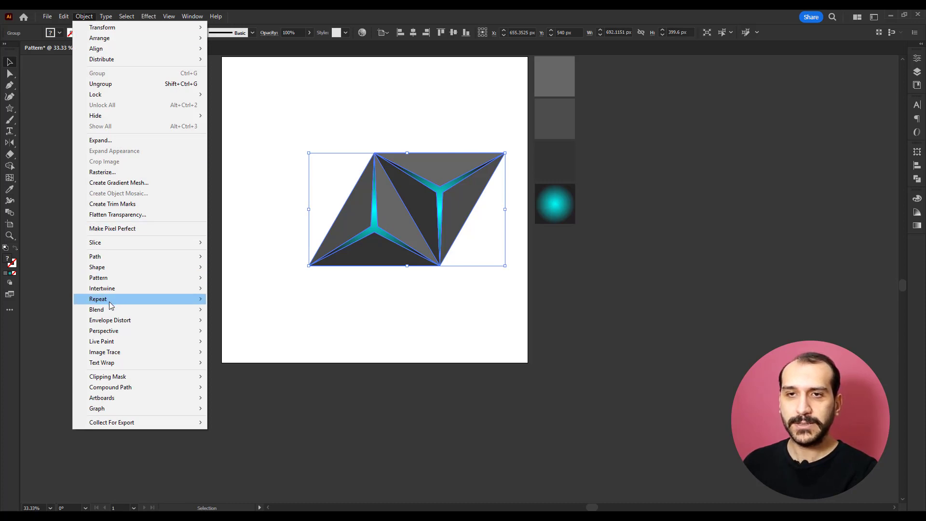
pyautogui.click(213, 279)
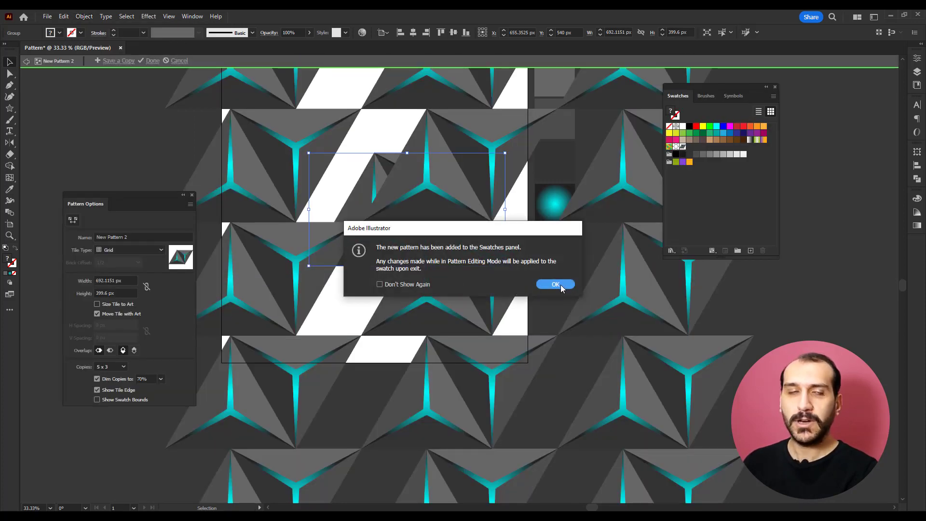
pyautogui.click(561, 285)
pyautogui.click(140, 250)
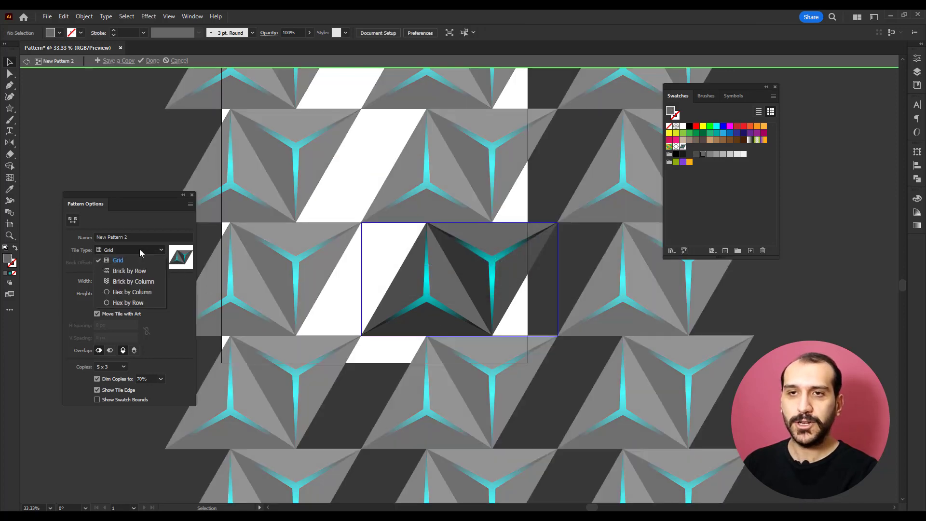
pyautogui.click(139, 271)
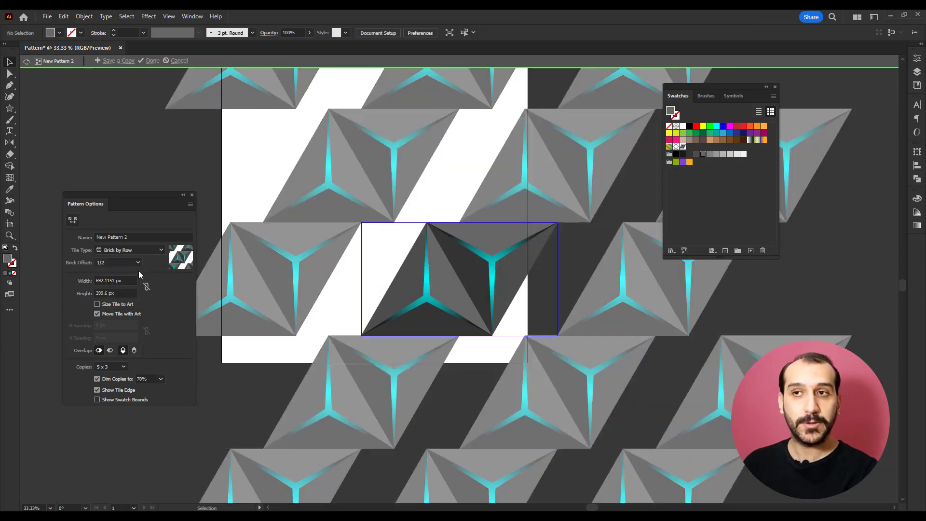
# Set the pattern tile width to 460 px, preview 9 x 9 copies, and finish editing.
pyautogui.click(98, 279)
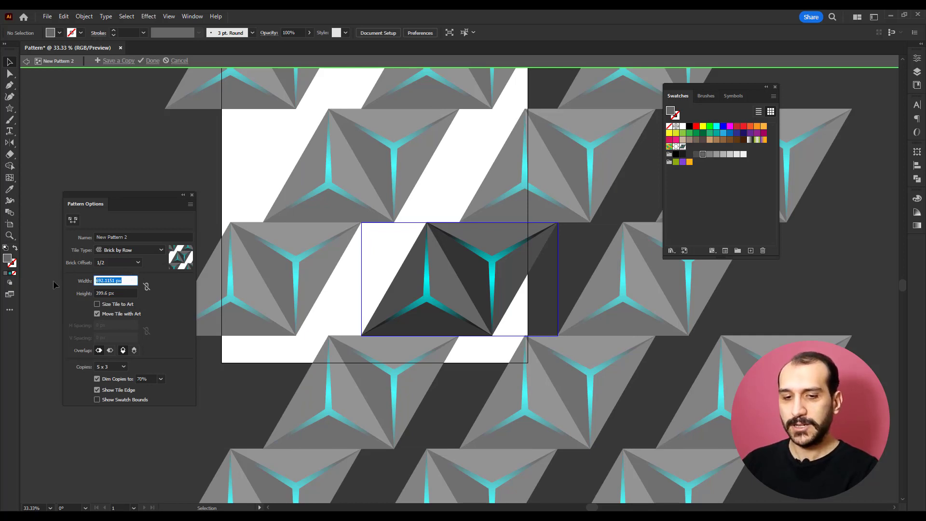
pyautogui.hotkey('shift', 'Down')
pyautogui.hotkey('shift', 'Down')
pyautogui.hotkey('shift', 'Down')
pyautogui.hotkey('shift', 'Down')
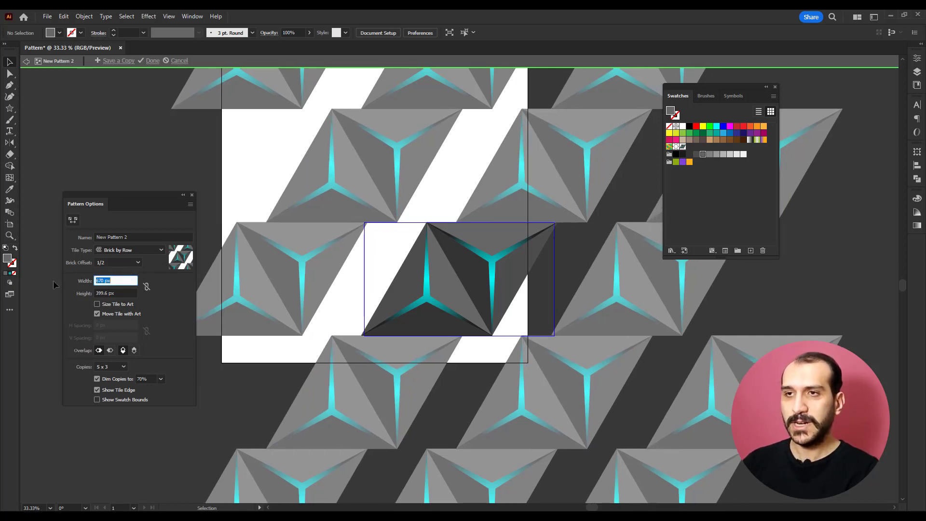
pyautogui.hotkey('shift', 'Down')
pyautogui.hotkey('shift', 'Down')
pyautogui.hotkey('shift', 'Down')
pyautogui.hotkey('shift', 'Down')
pyautogui.hotkey('shift', 'Down')
pyautogui.hotkey('shift', 'Down')
pyautogui.hotkey('shift', 'Down')
pyautogui.hotkey('shift', 'Down')
pyautogui.hotkey('shift', 'Down')
pyautogui.hotkey('shift', 'Down')
pyautogui.hotkey('shift', 'Down')
pyautogui.hotkey('shift', 'Down')
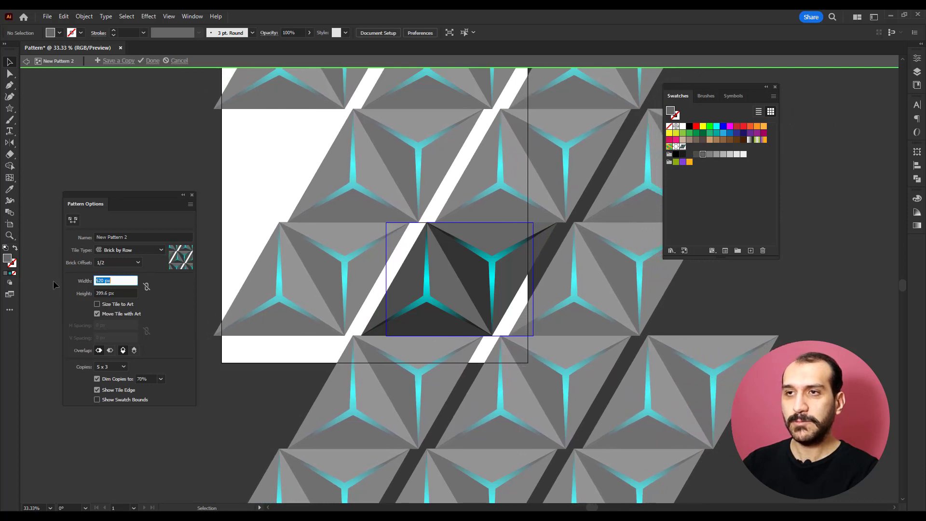
pyautogui.hotkey('shift', 'Down')
pyautogui.hotkey('shift', 'Down')
pyautogui.hotkey('shift', 'Down')
pyautogui.hotkey('shift', 'Down')
pyautogui.hotkey('shift', 'Down')
pyautogui.hotkey('shift', 'Down')
pyautogui.hotkey('shift', 'Down')
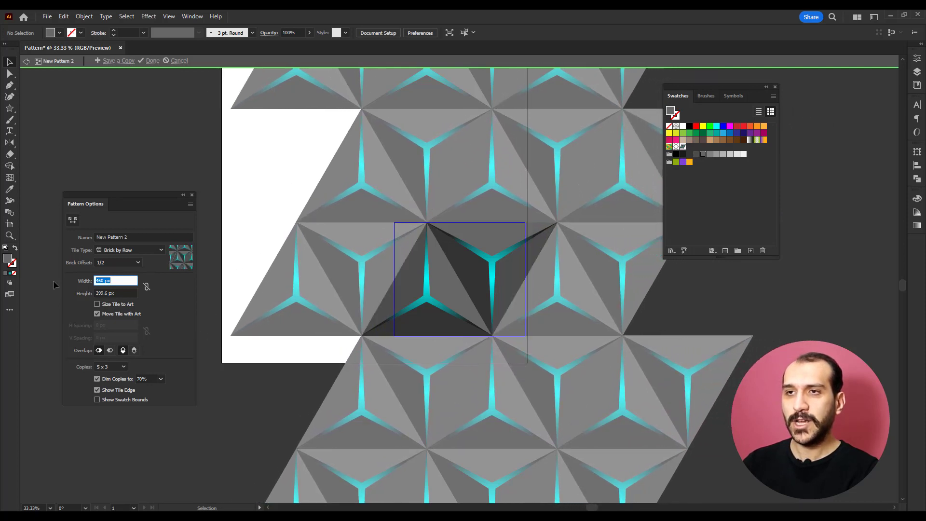
pyautogui.click(54, 280)
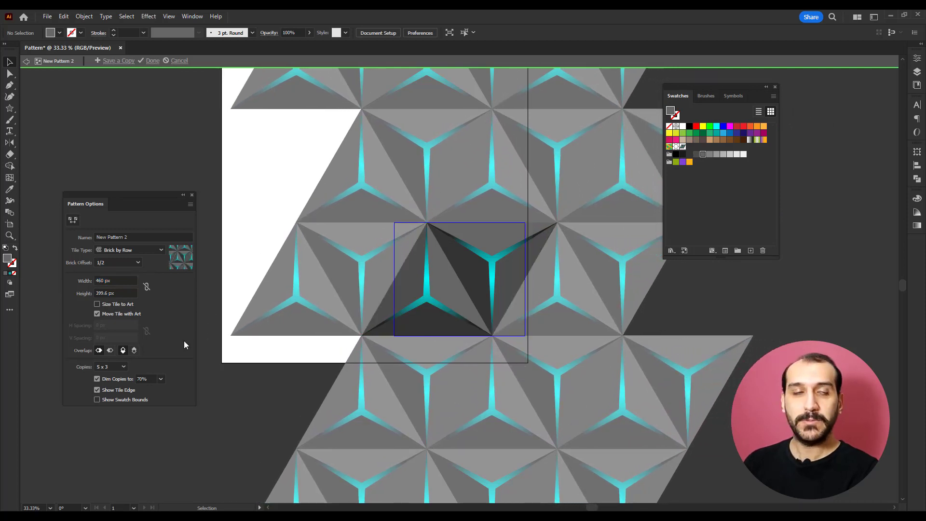
pyautogui.click(120, 368)
pyautogui.click(112, 420)
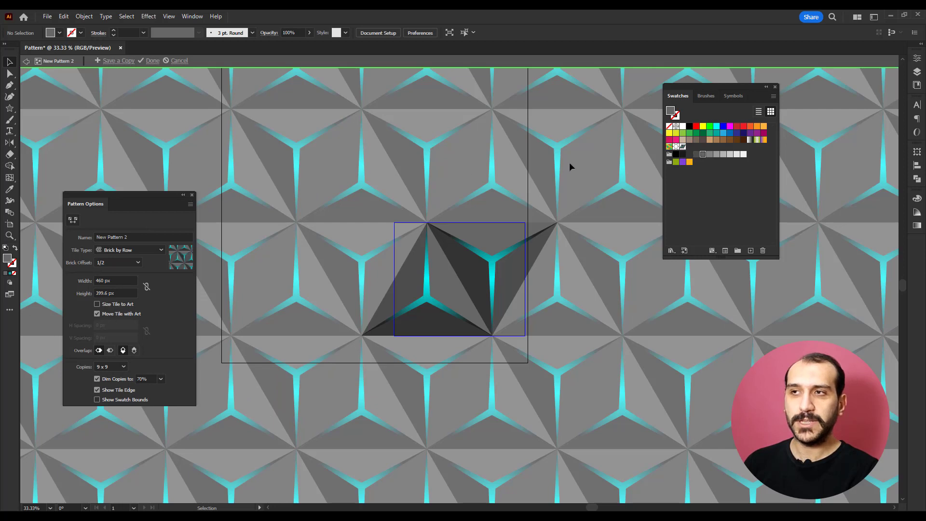
pyautogui.click(192, 195)
pyautogui.click(153, 60)
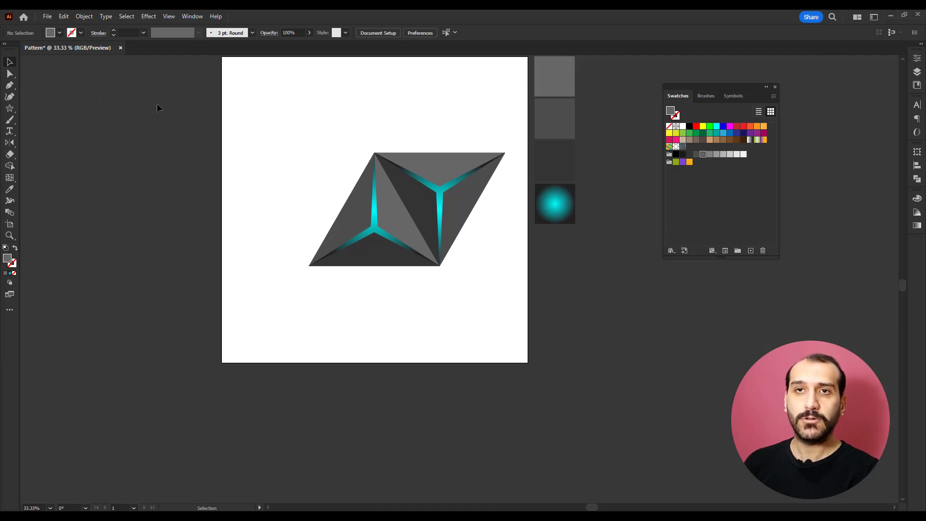
# Delete the original pyramid artwork and the colour thumbnails beside the artboard.
pyautogui.moveTo(269, 128); pyautogui.dragTo(523, 335)
pyautogui.press('Delete')
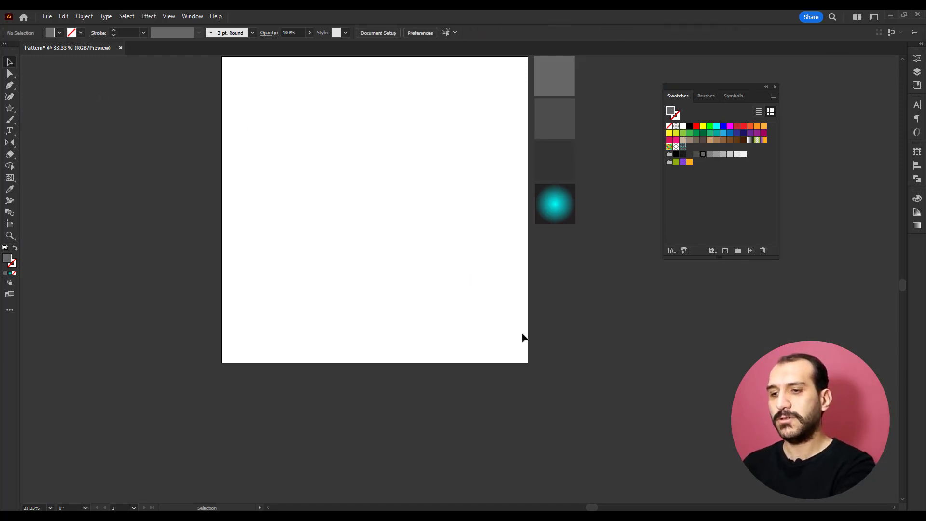
pyautogui.scroll(3, 404, 236)
pyautogui.hscroll(4, 355, 260)
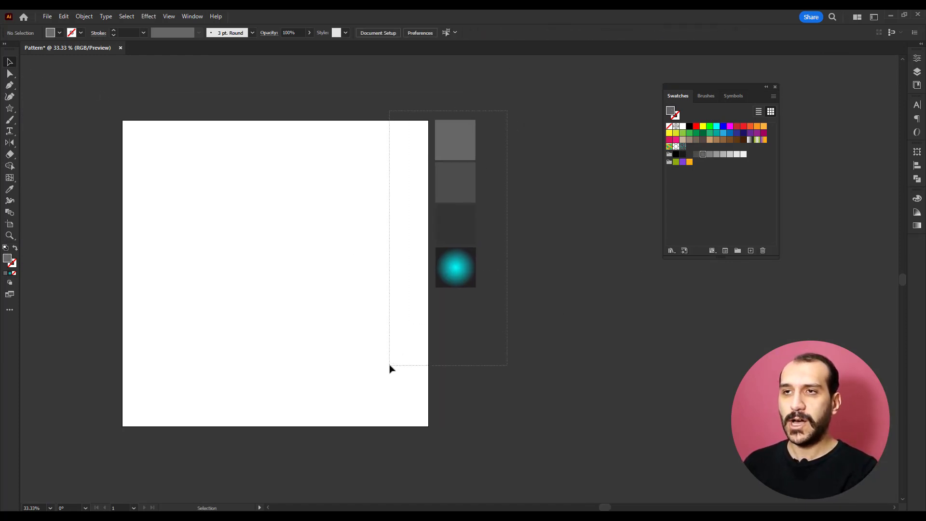
pyautogui.moveTo(507, 114); pyautogui.dragTo(389, 366)
pyautogui.press('Delete')
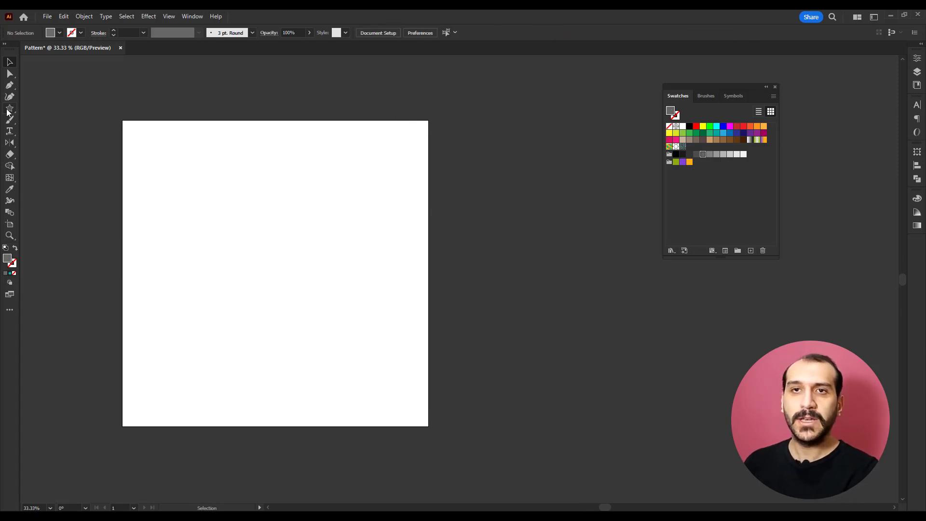
# Draw a 1080 px square over the artboard and fill it with the pyramid pattern.
pyautogui.click(46, 141)
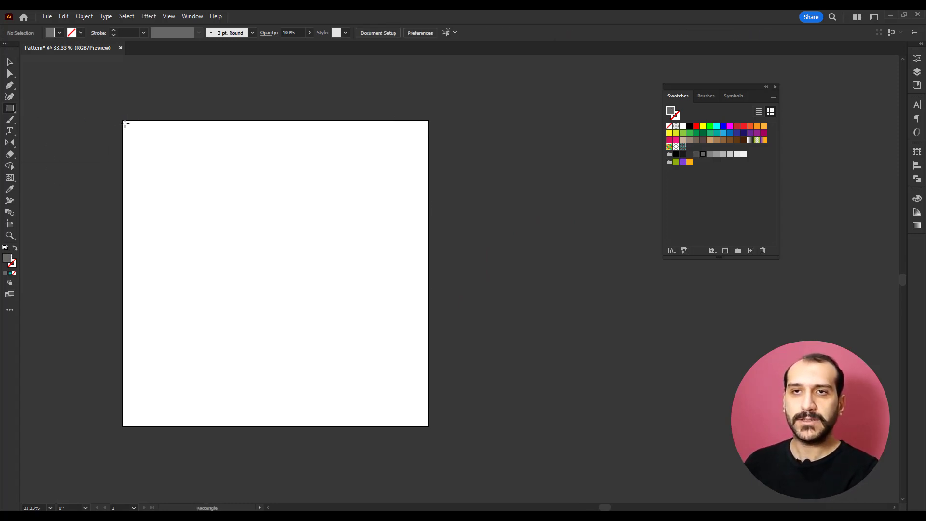
pyautogui.moveTo(121, 118); pyautogui.dragTo(428, 407)
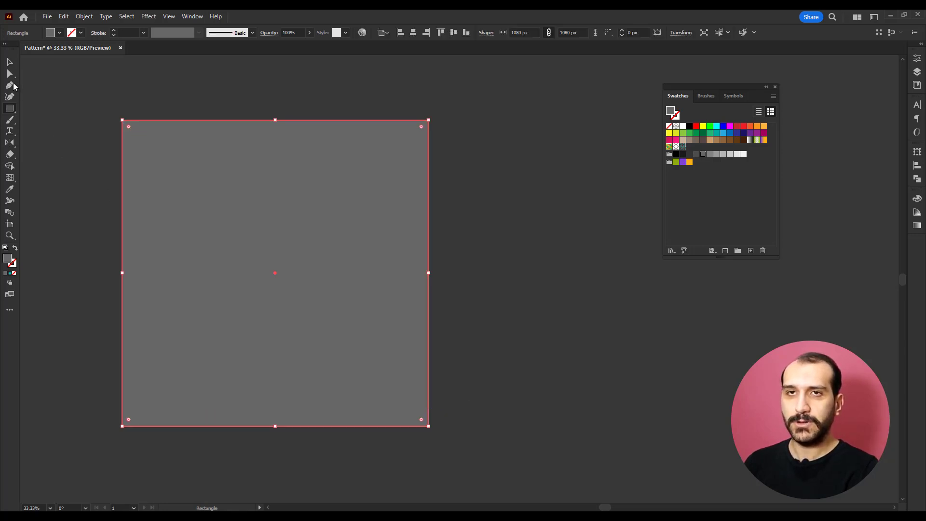
pyautogui.click(11, 62)
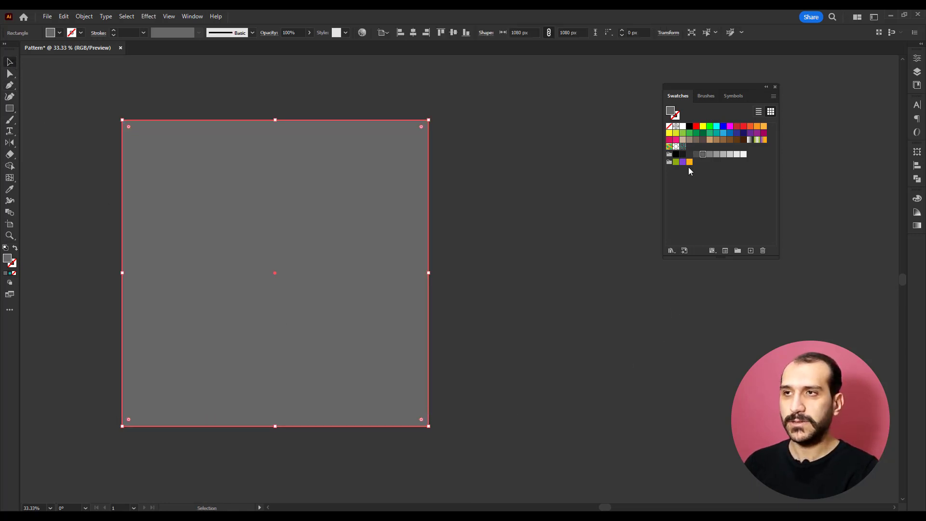
pyautogui.click(683, 147)
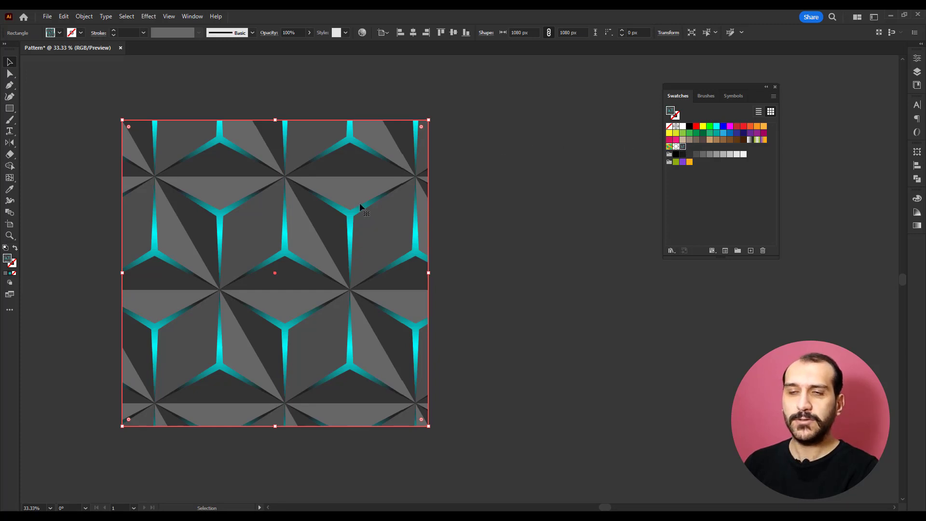
# Apply a Transform effect with Transform Objects off, scaling the pattern to 30% both ways.
pyautogui.click(148, 16)
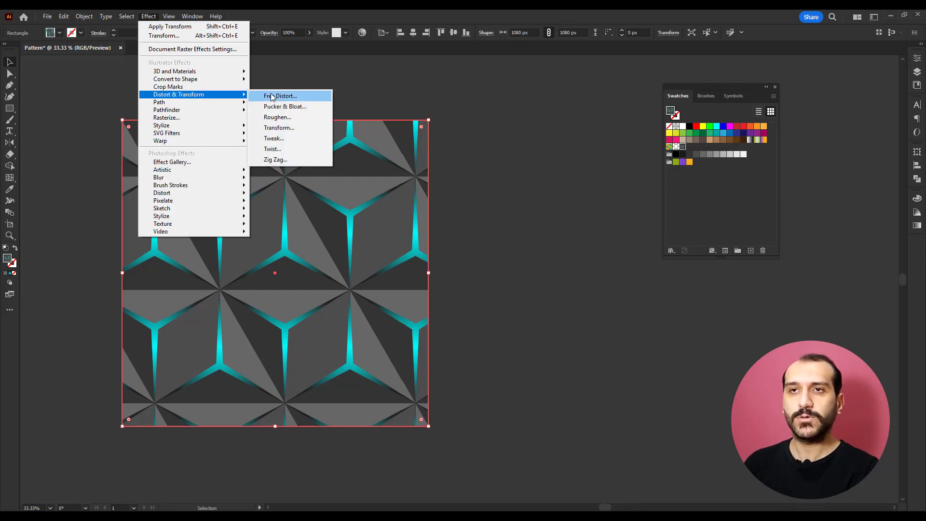
pyautogui.click(282, 129)
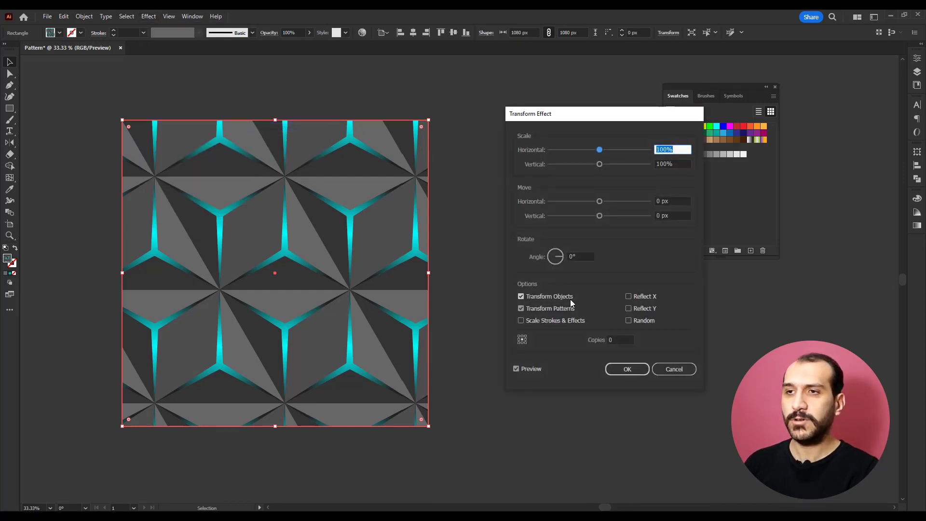
pyautogui.click(555, 298)
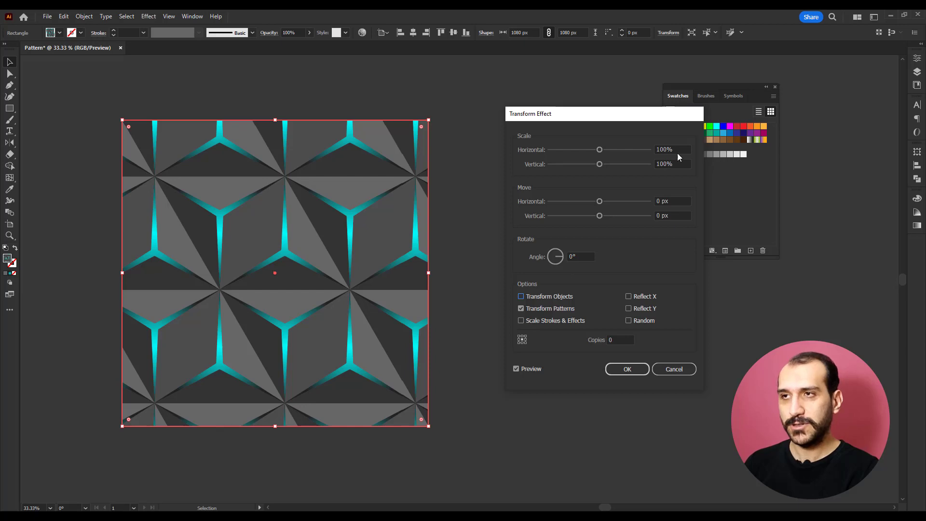
pyautogui.write('30')
pyautogui.press('Tab')
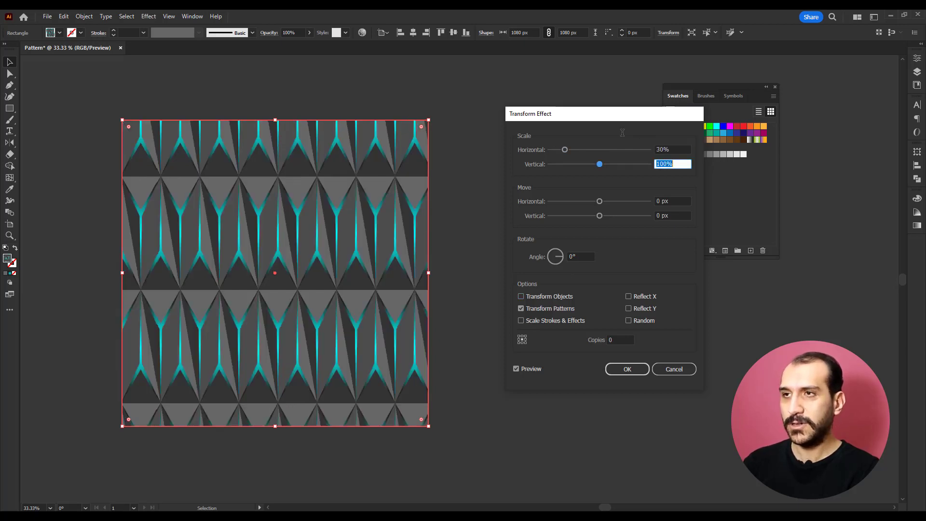
pyautogui.write('0')
pyautogui.press('Tab')
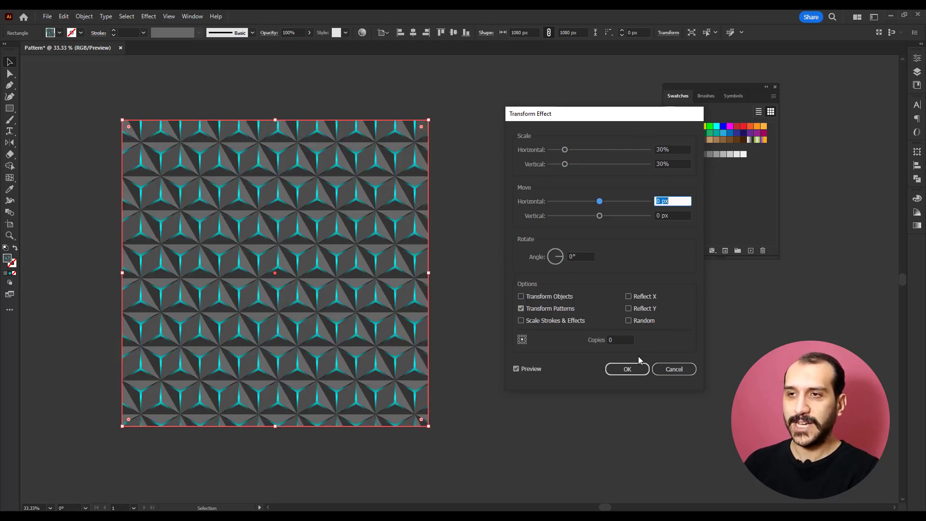
pyautogui.click(625, 372)
pyautogui.click(514, 362)
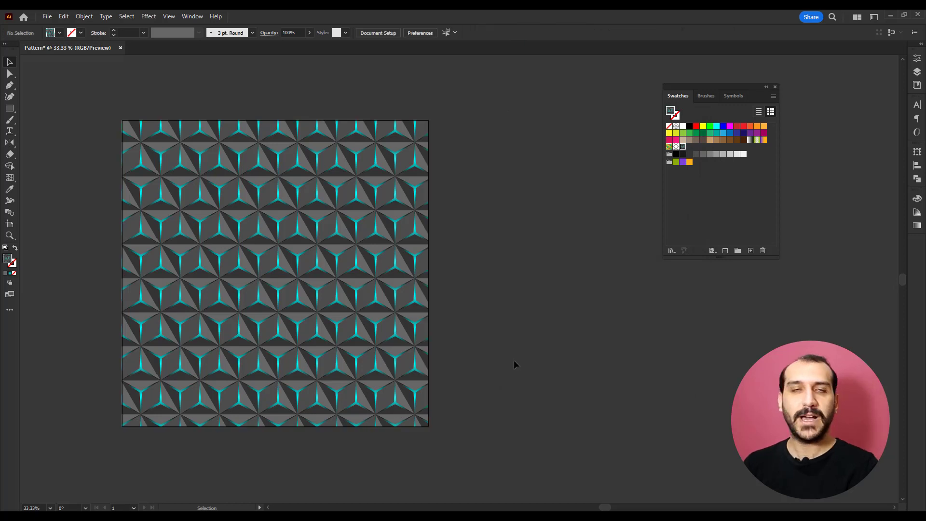